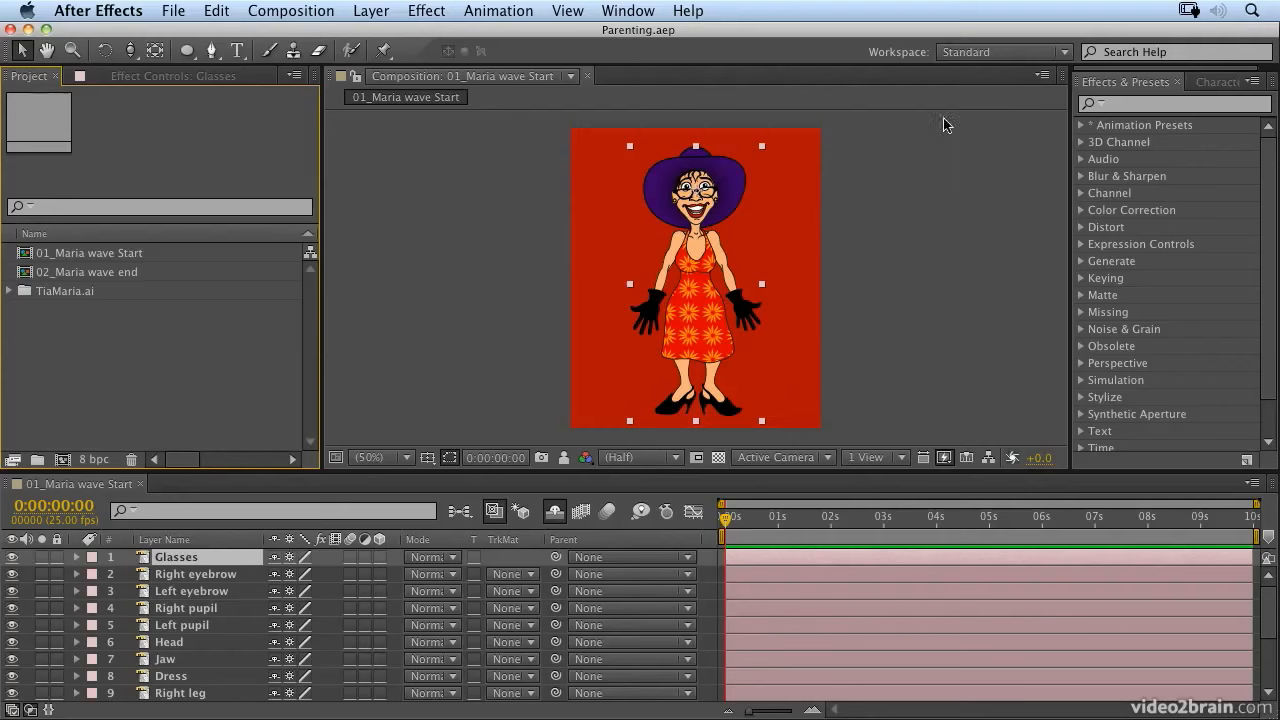
# Step: Make the timeline area taller and save the layout as a new workspace named Character Animation
pyautogui.moveTo(741, 474); pyautogui.dragTo(750, 447)
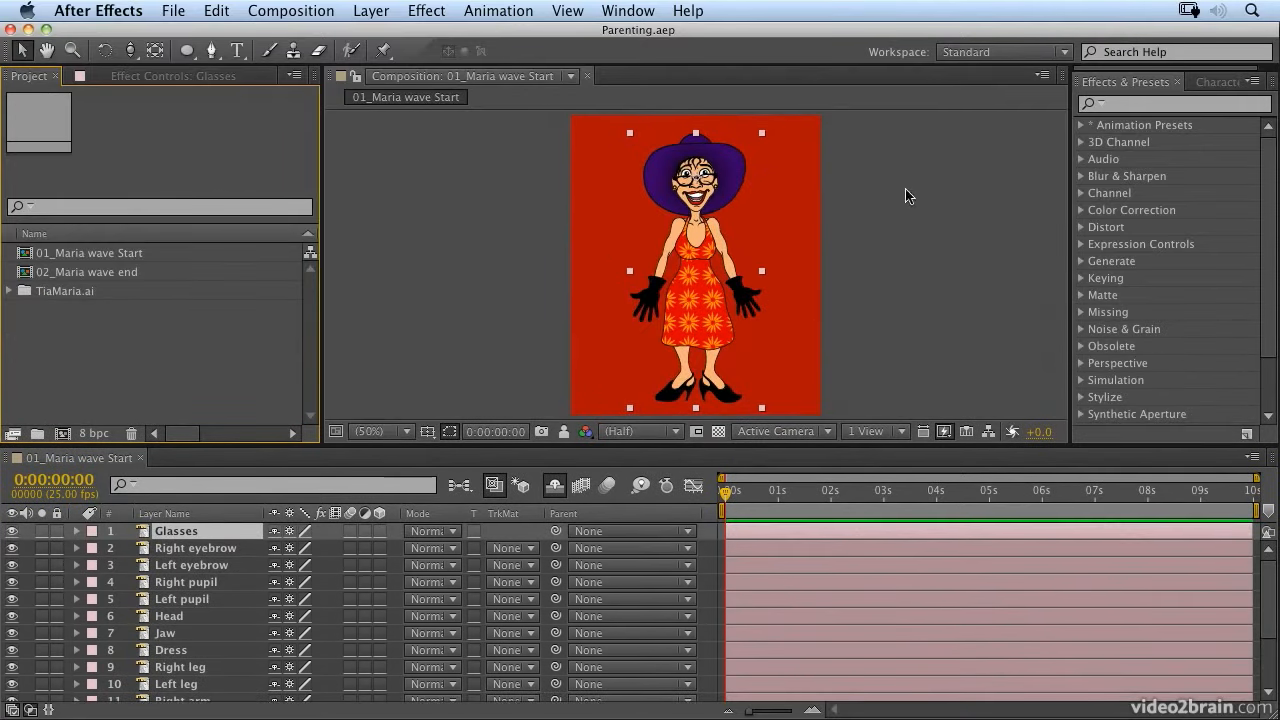
pyautogui.click(1003, 54)
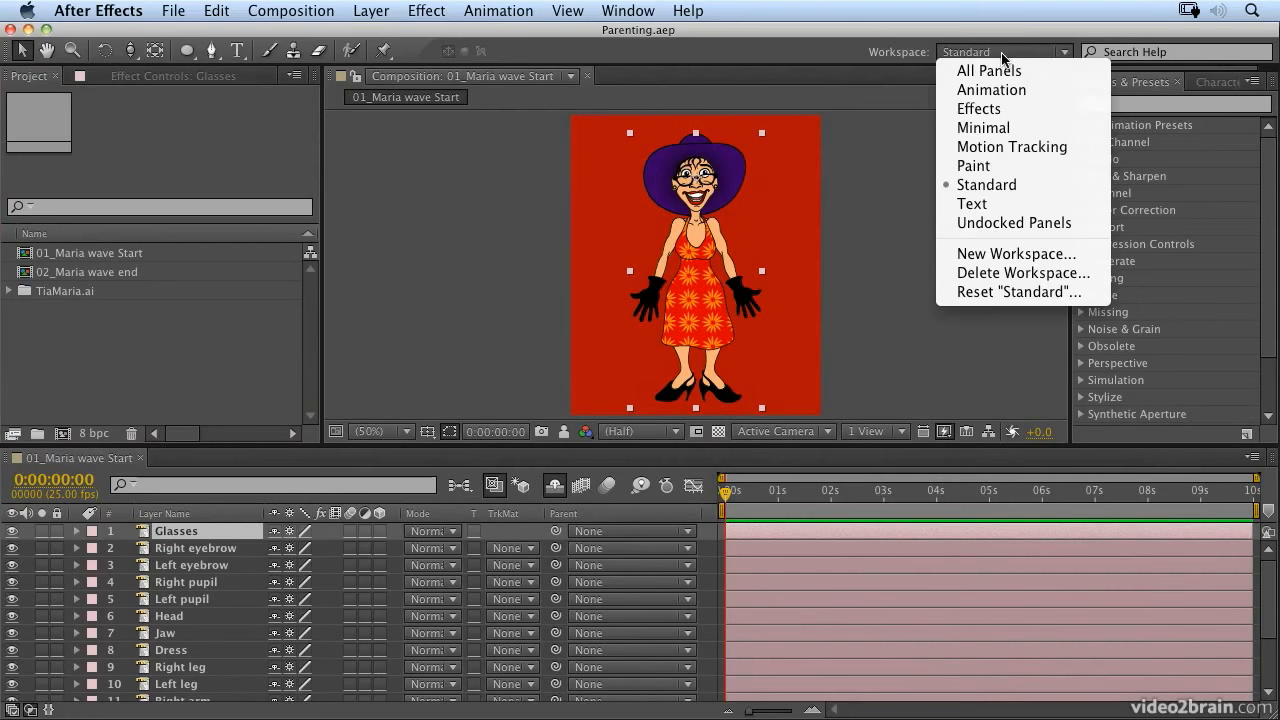
pyautogui.click(1010, 254)
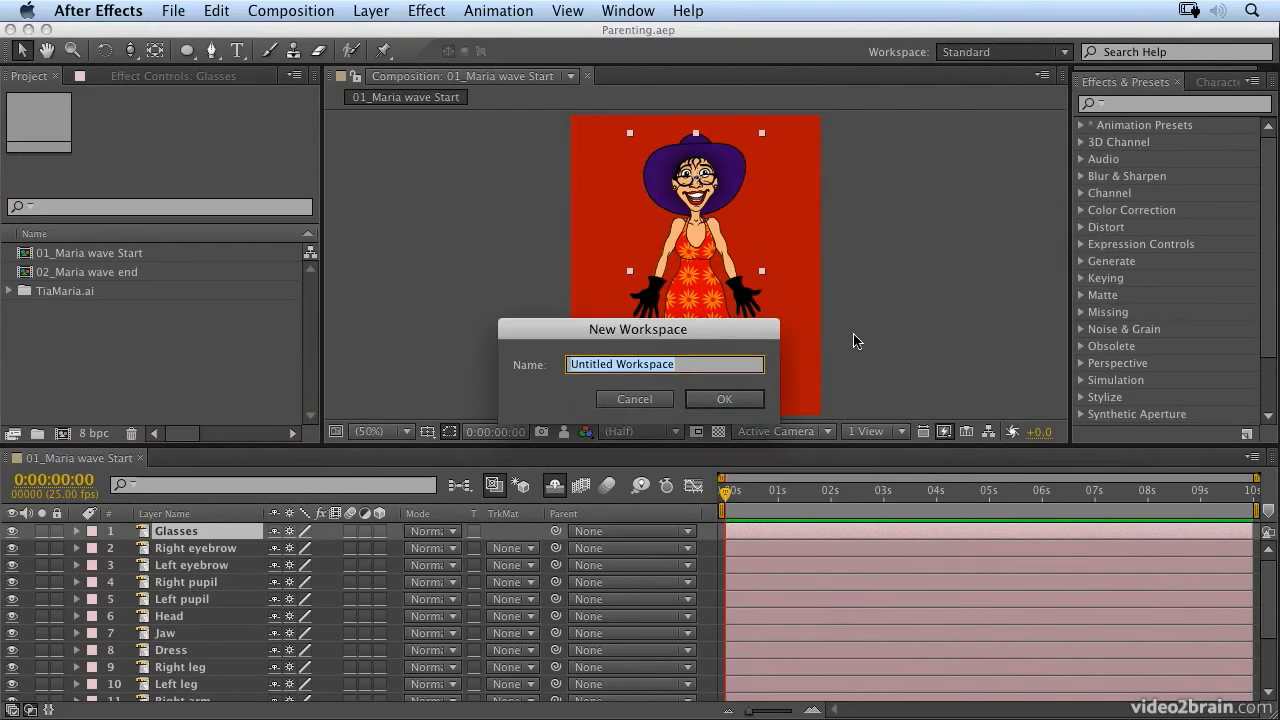
pyautogui.write('cha')
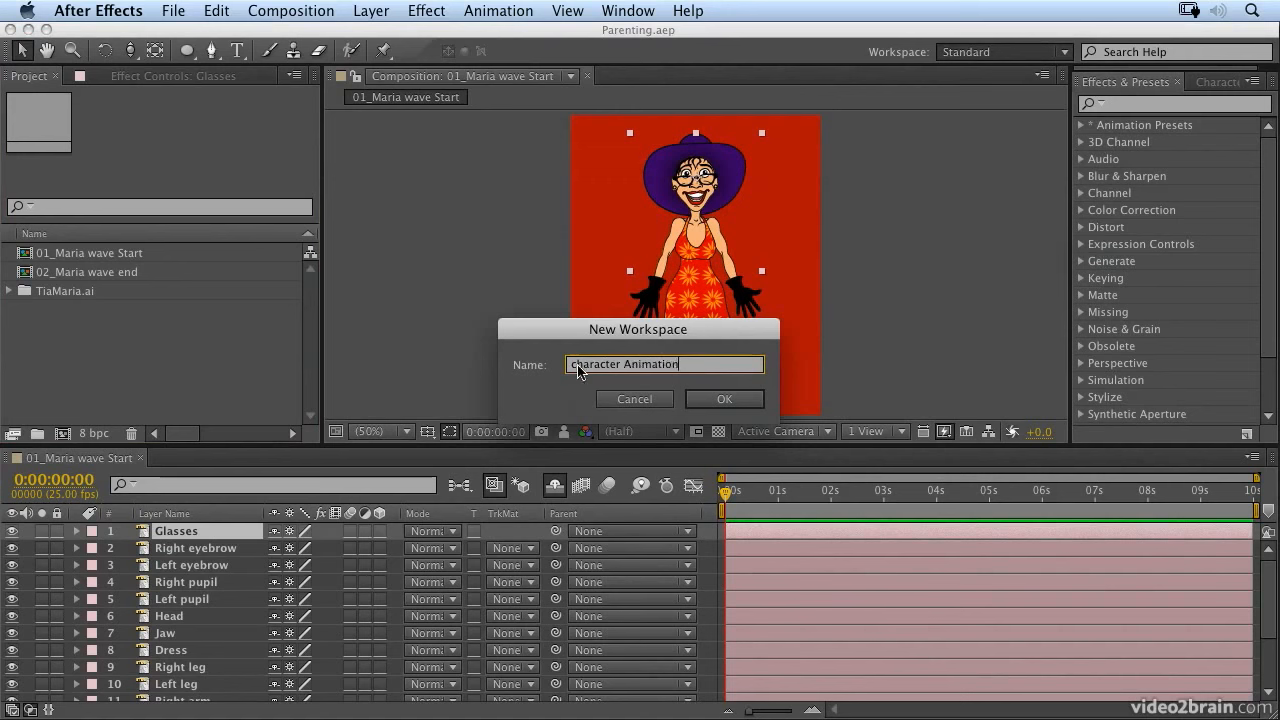
pyautogui.write('C')
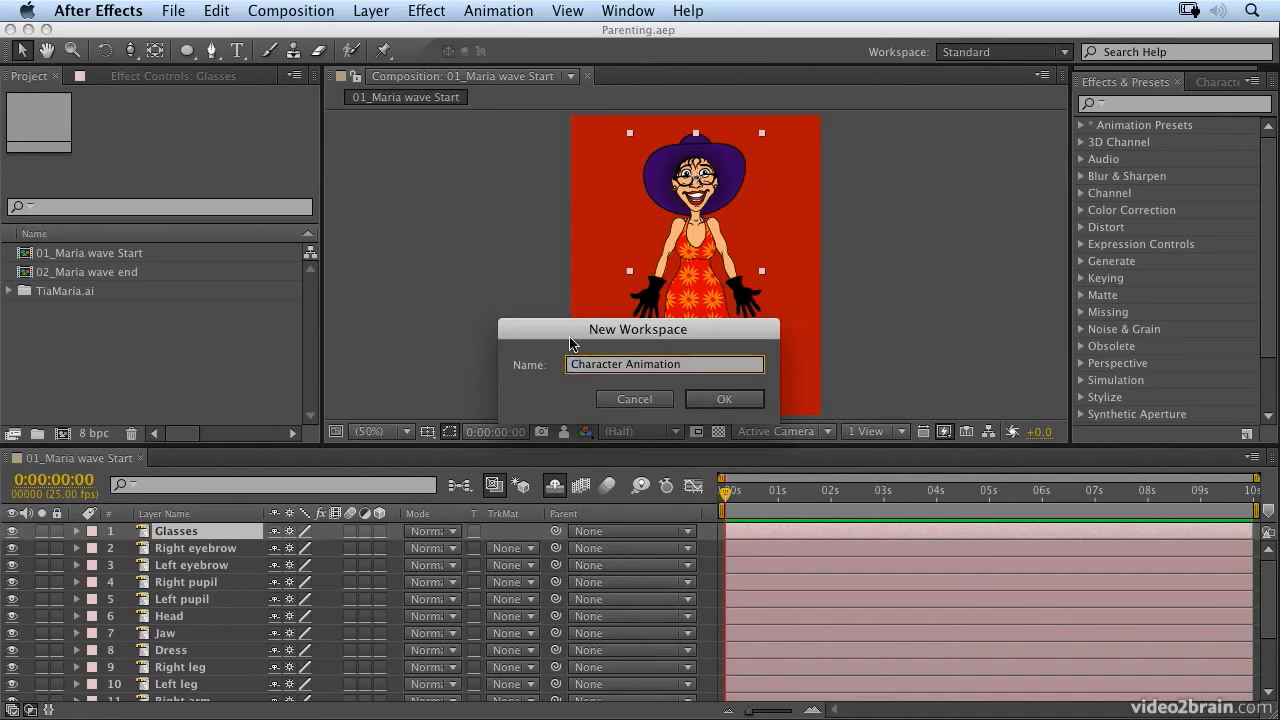
pyautogui.click(727, 400)
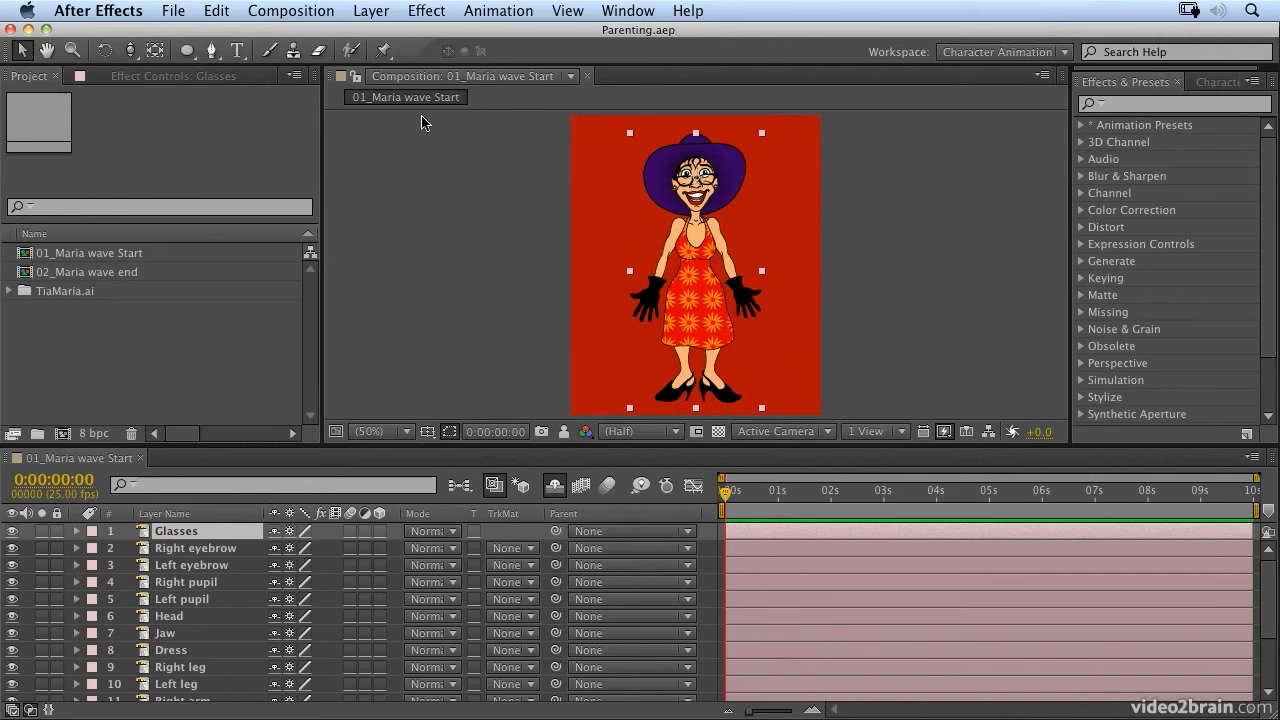
# Step: Dock the composition view as a full-height column beside the other panels, and enlarge the timeline's width and height to show all layers
pyautogui.moveTo(332, 78); pyautogui.dragTo(1257, 233)
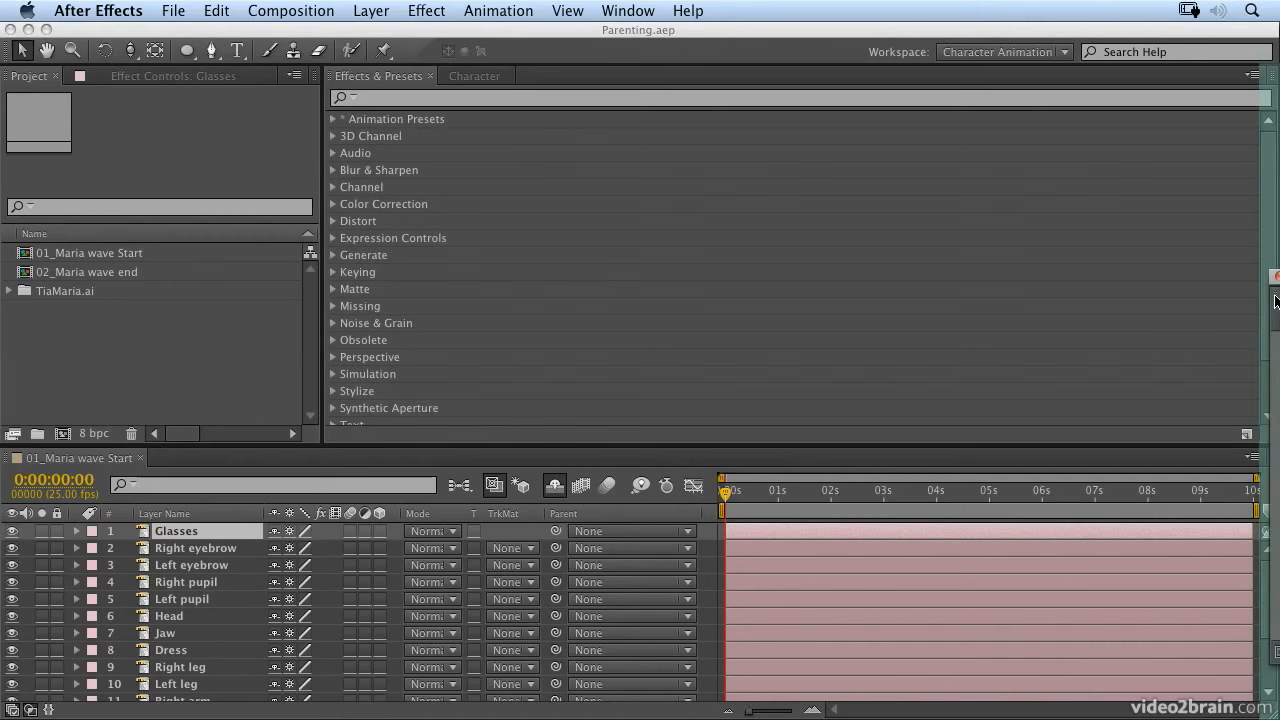
pyautogui.moveTo(1275, 297); pyautogui.dragTo(1275, 296)
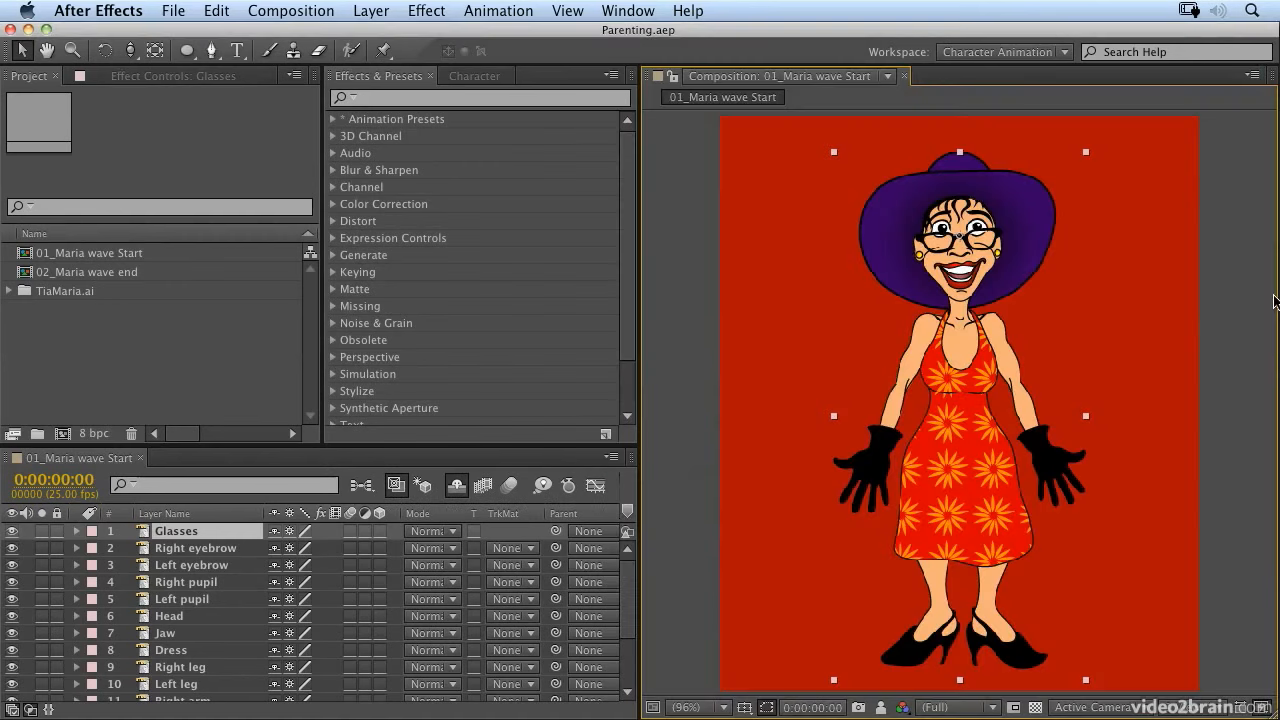
pyautogui.moveTo(644, 307); pyautogui.dragTo(765, 348)
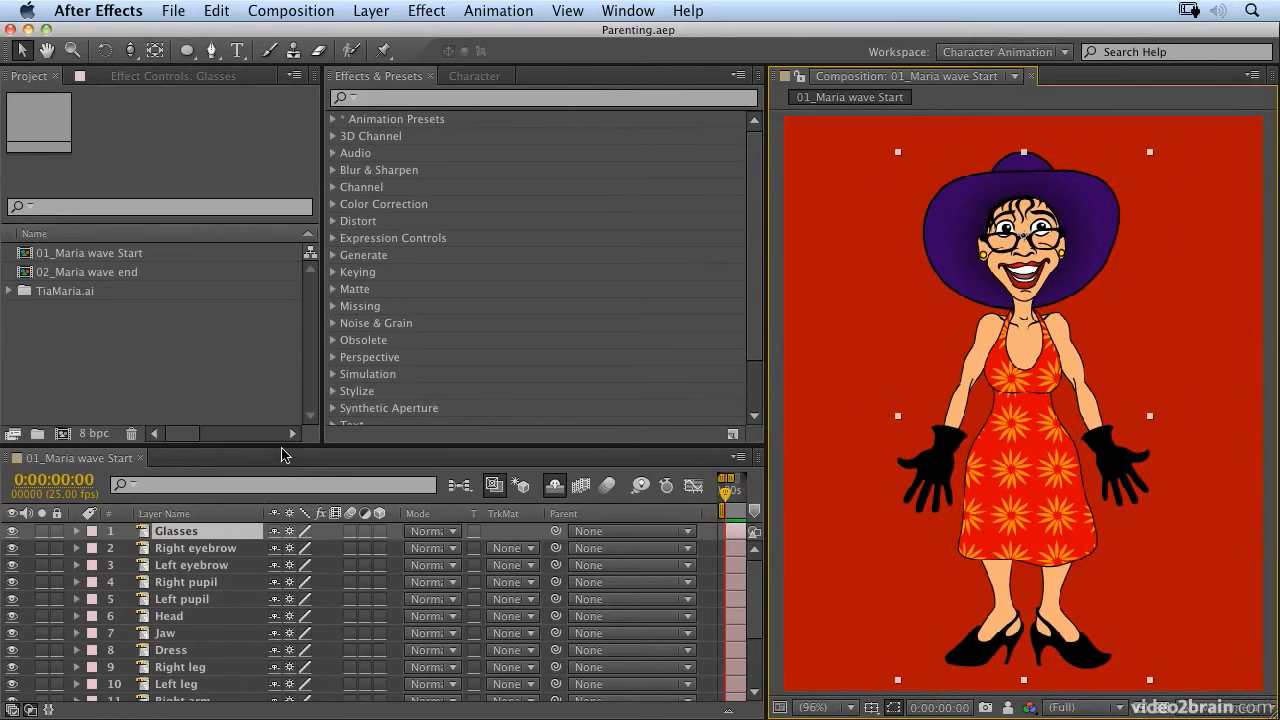
pyautogui.moveTo(283, 446); pyautogui.dragTo(324, 243)
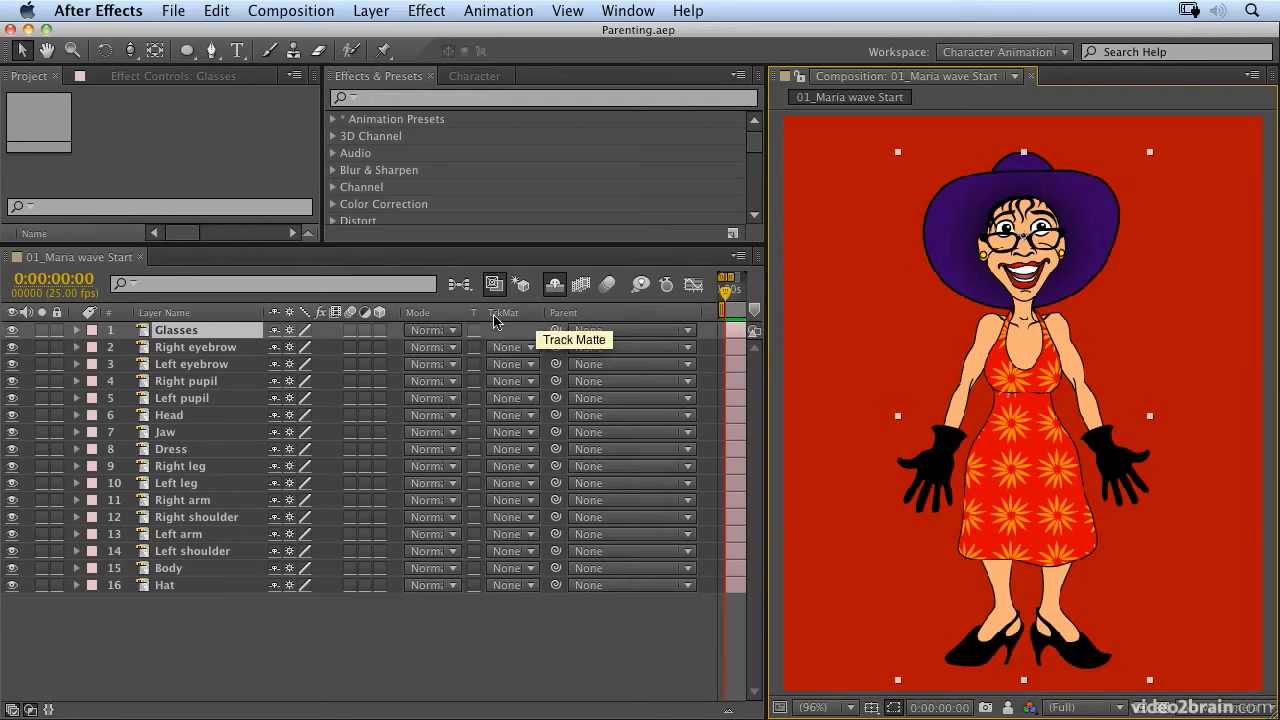
# Step: Hide the timeline's Modes and Switches columns and extend the visible time range to the full 10 seconds
pyautogui.rightClick(434, 318)
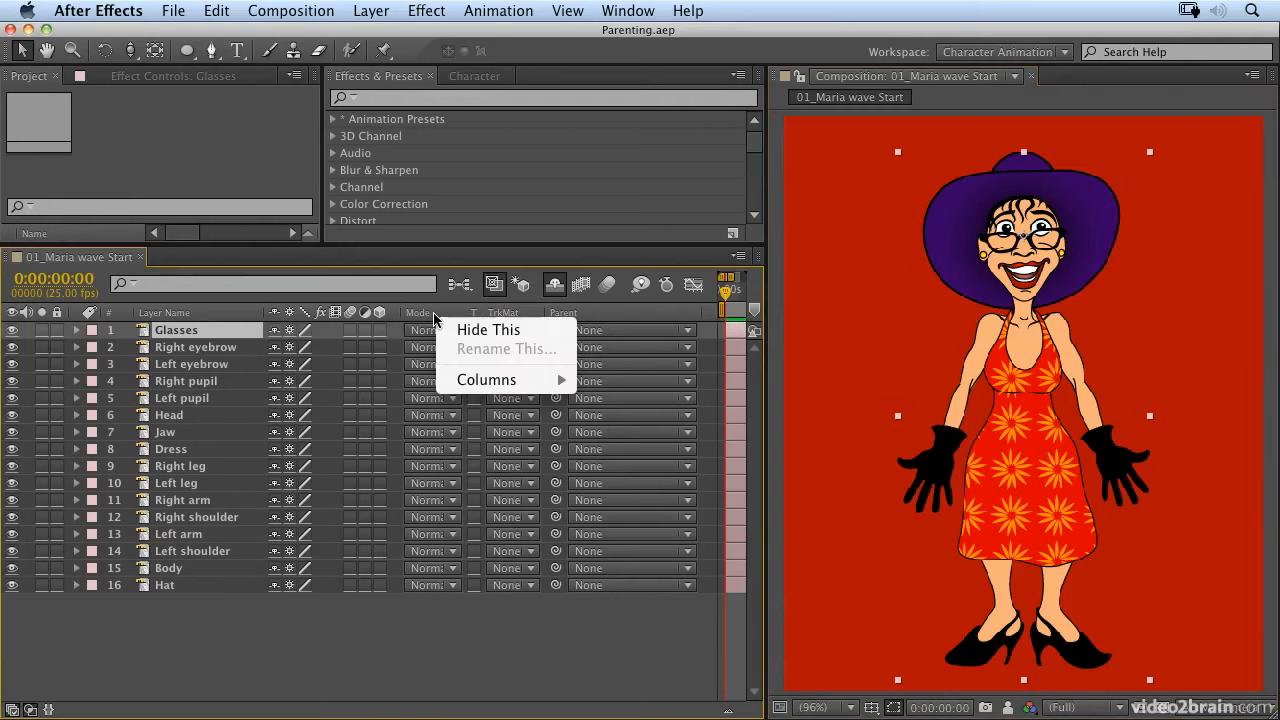
pyautogui.click(473, 336)
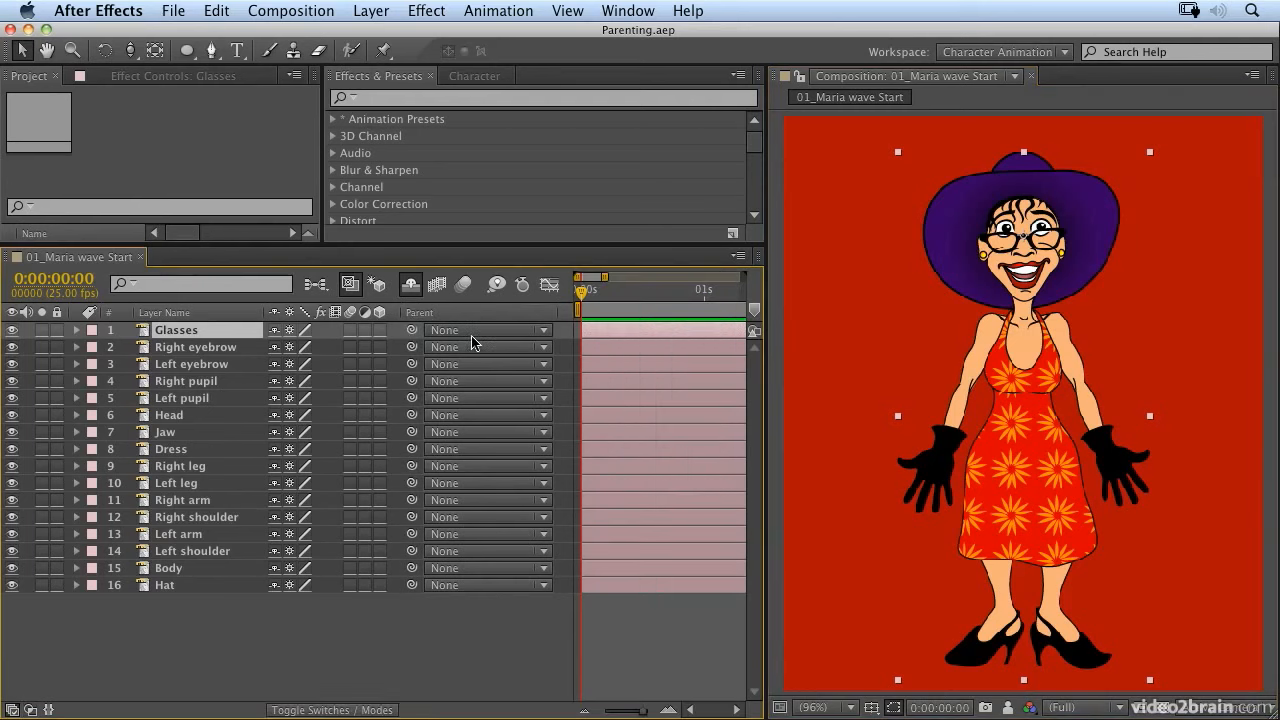
pyautogui.rightClick(313, 316)
pyautogui.click(365, 336)
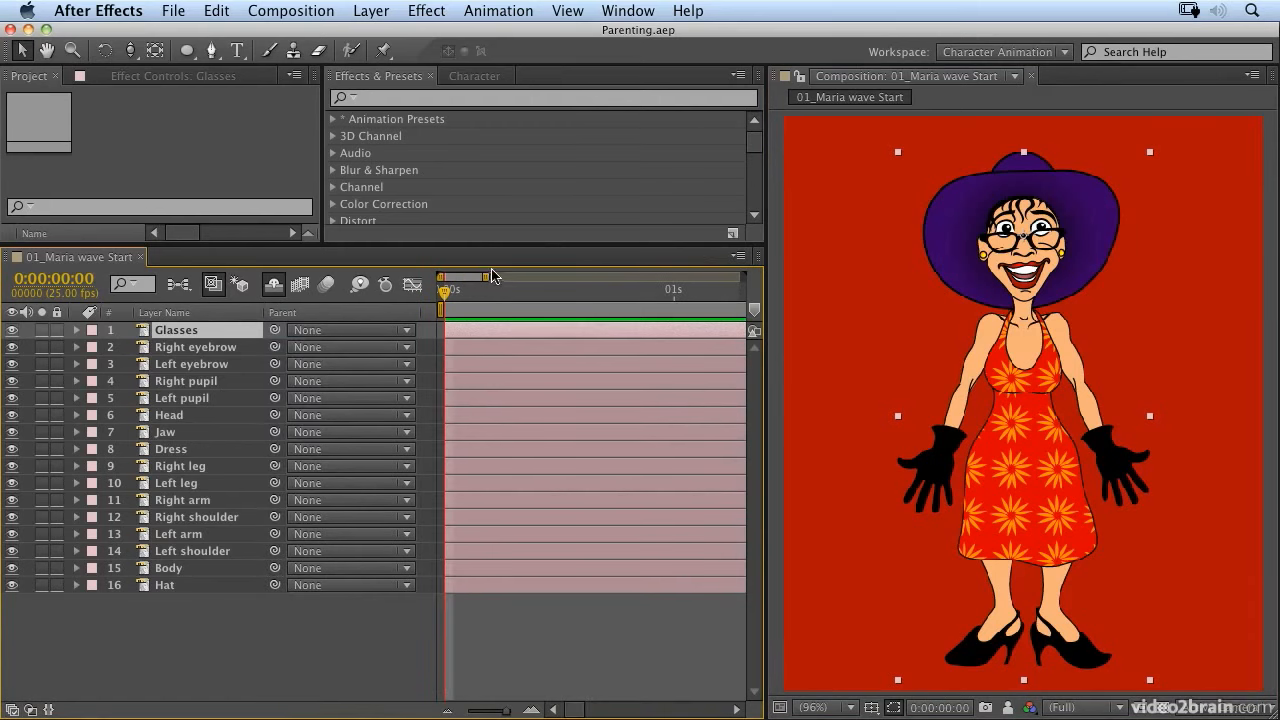
pyautogui.moveTo(483, 277); pyautogui.dragTo(742, 277)
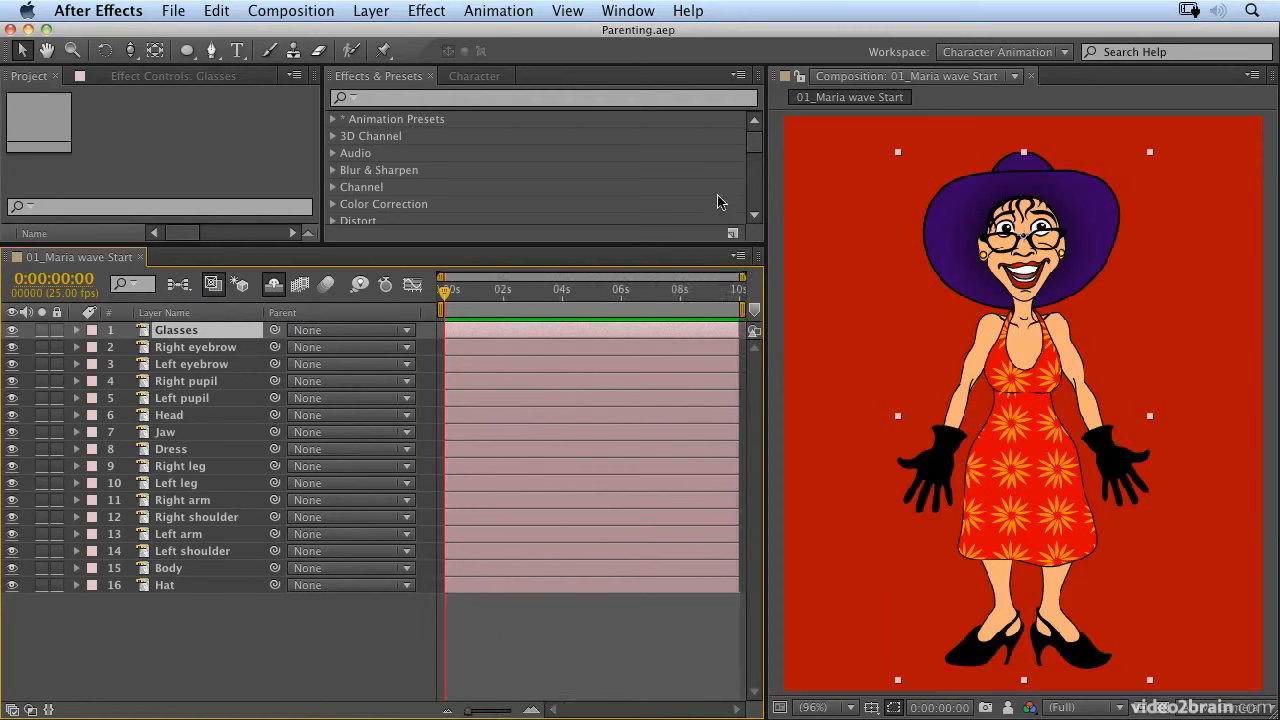
# Step: Reveal the Head layer's Position property and show the Switches column in the timeline
pyautogui.click(728, 483)
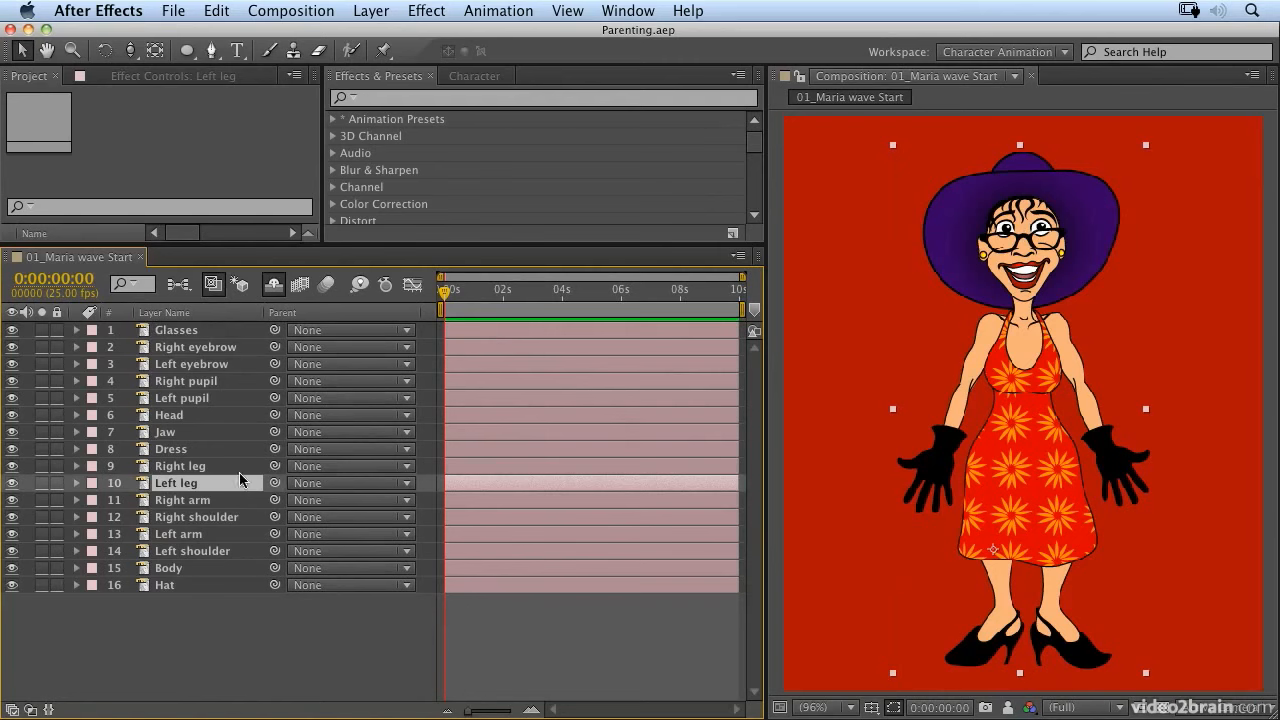
pyautogui.click(178, 420)
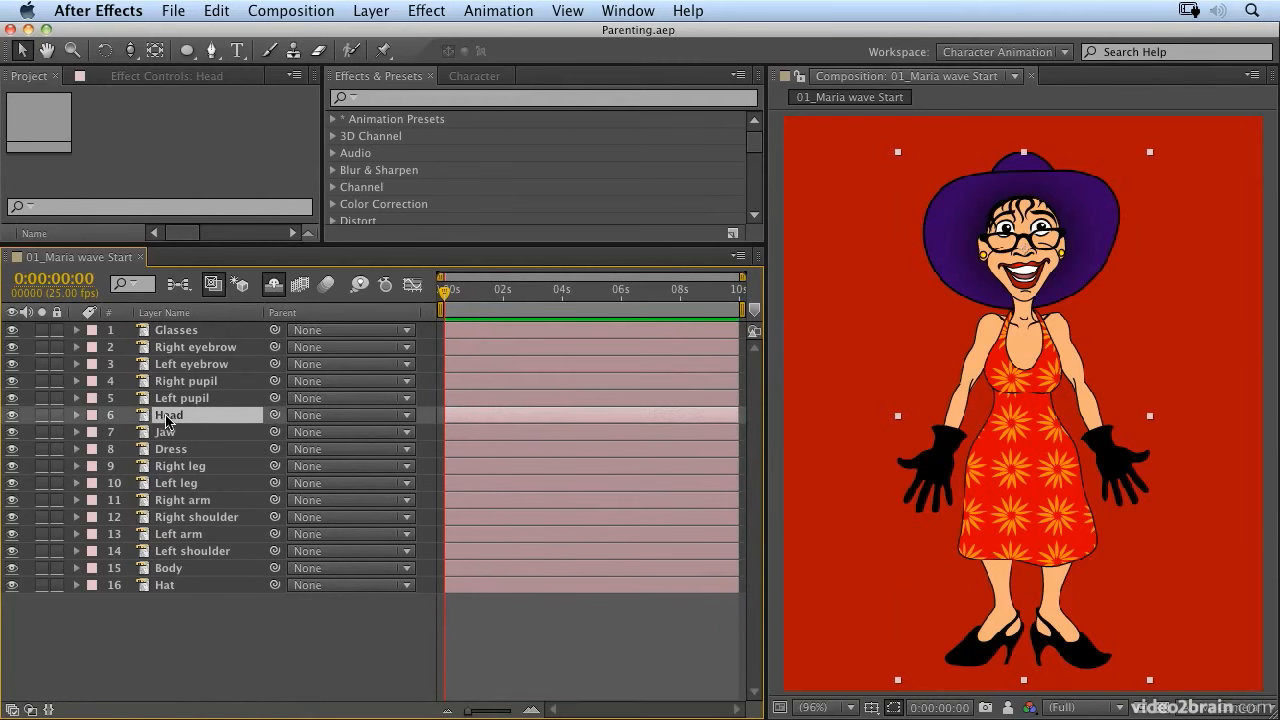
pyautogui.press('p')
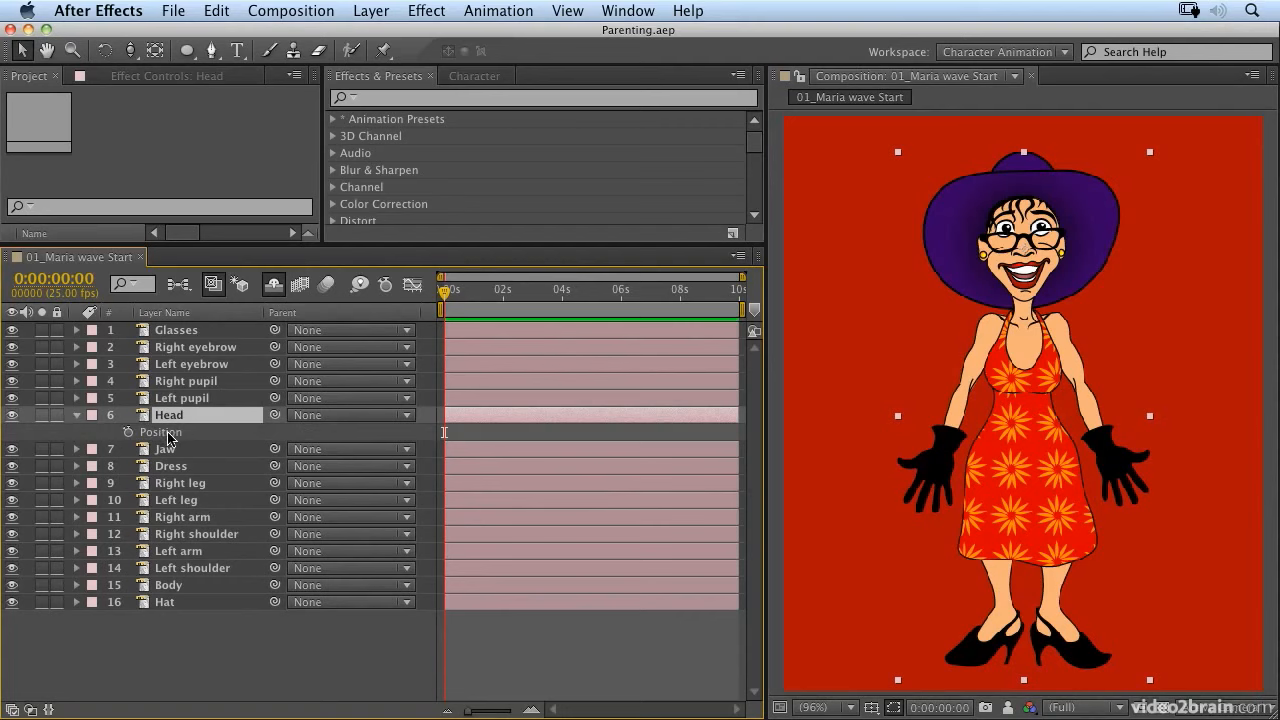
pyautogui.rightClick(302, 320)
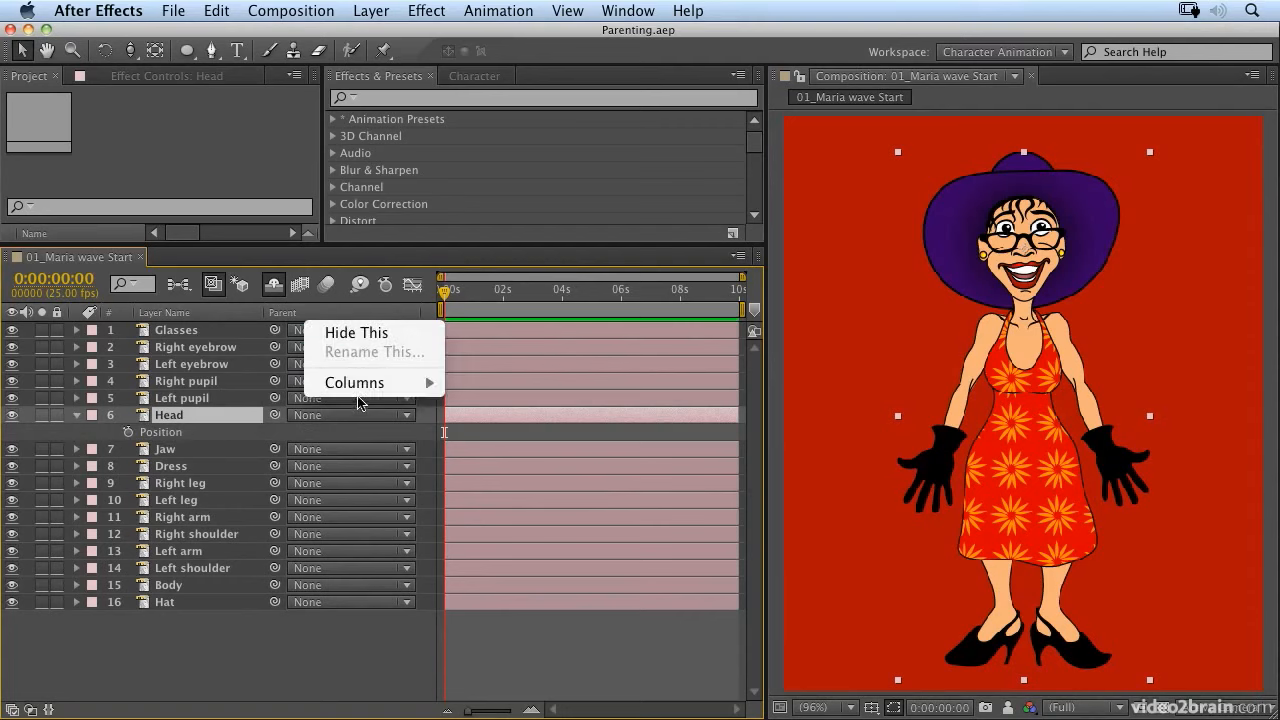
pyautogui.moveTo(360, 391)
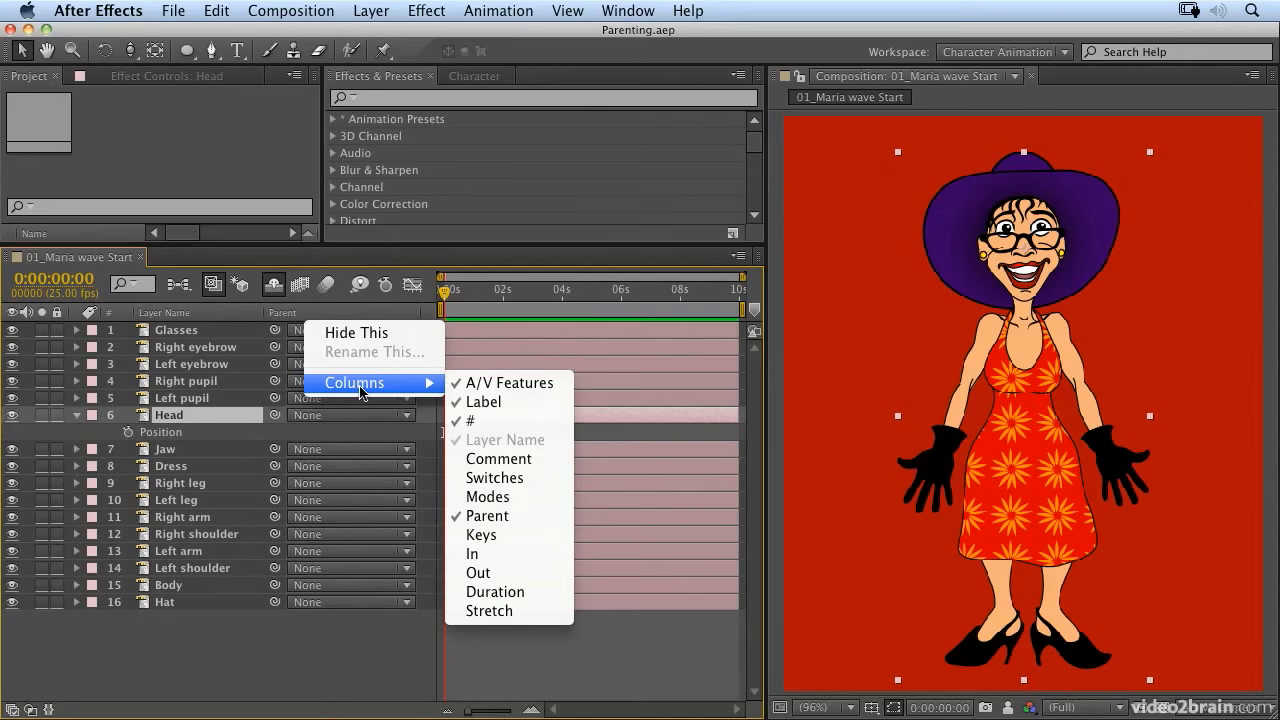
pyautogui.click(503, 478)
# Step: Try moving the Head layer up to a Position Y value of 83 and undo the move
pyautogui.moveTo(318, 432); pyautogui.dragTo(272, 425)
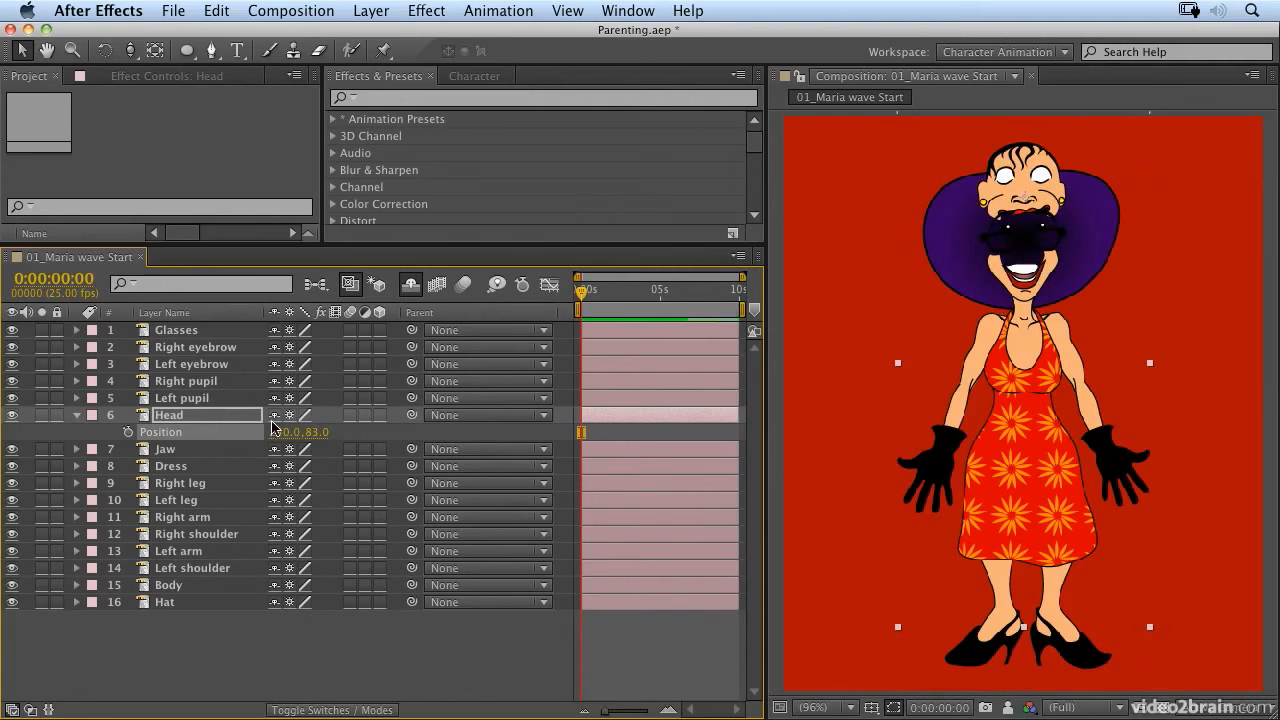
pyautogui.press('super+z')
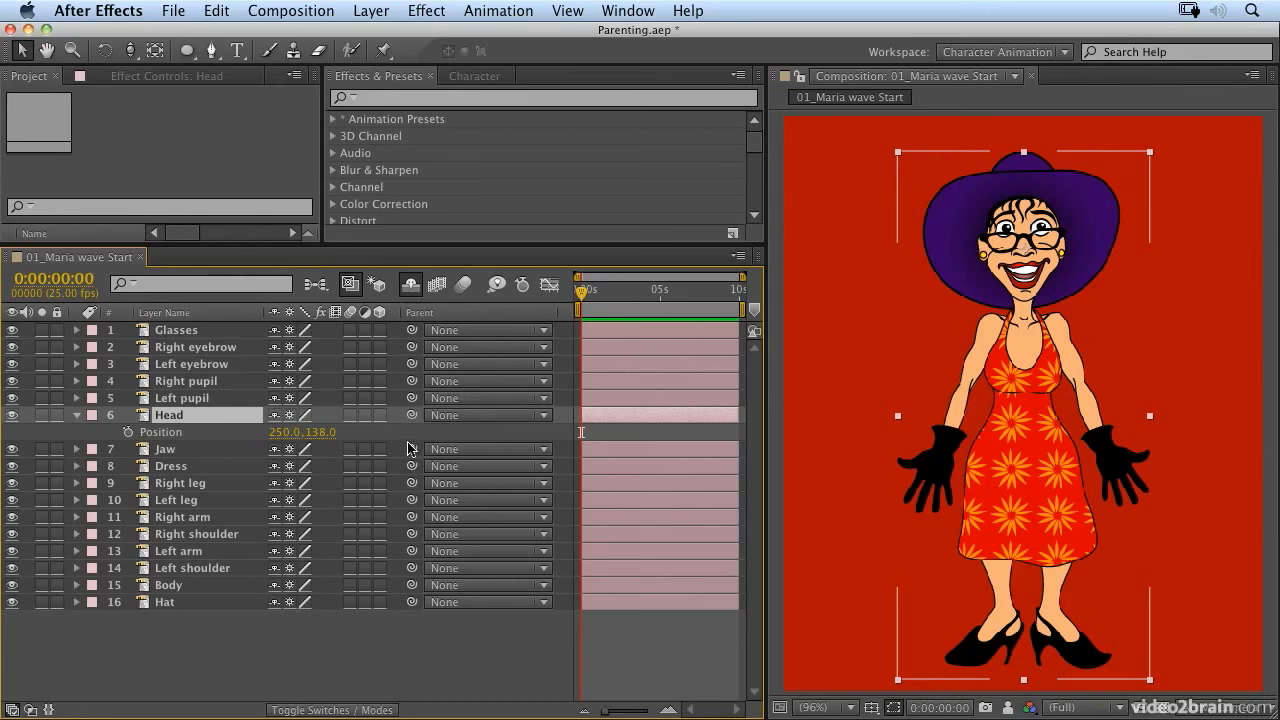
# Step: Parent the Jaw layer to the Head layer and test the link with a vertical head move that is undone
pyautogui.moveTo(410, 452); pyautogui.dragTo(158, 418)
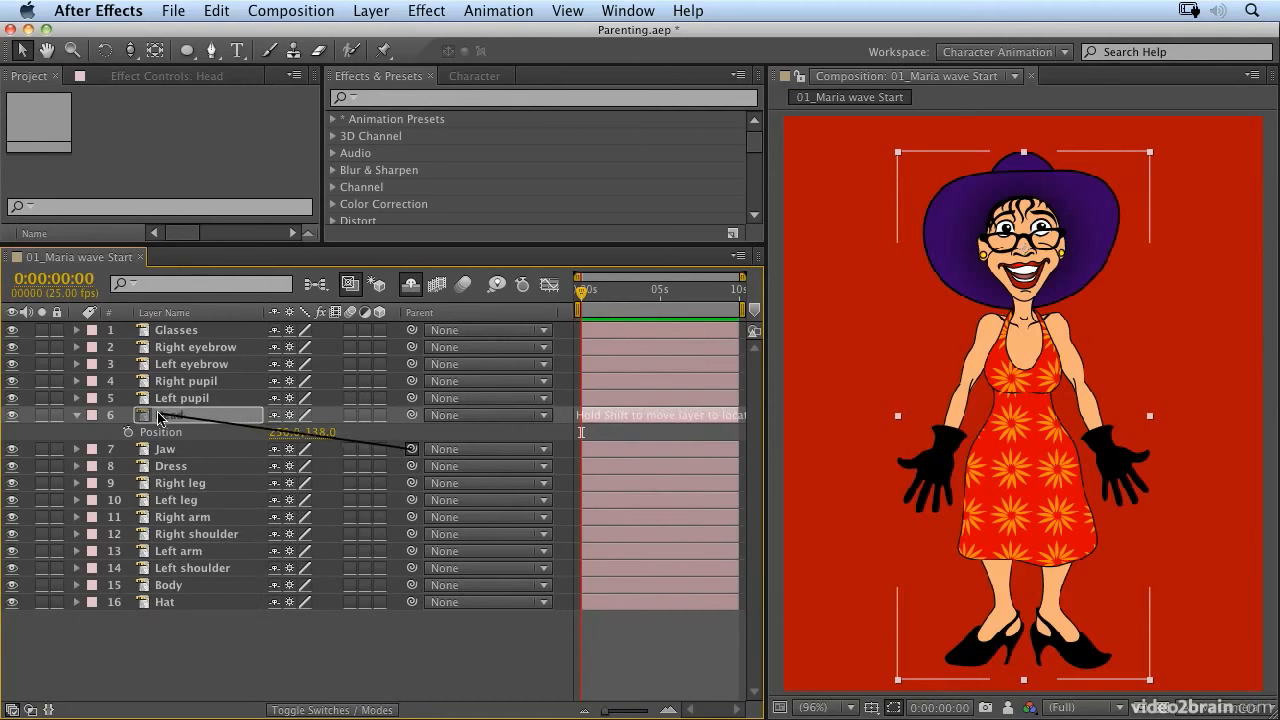
pyautogui.moveTo(158, 418); pyautogui.dragTo(158, 418)
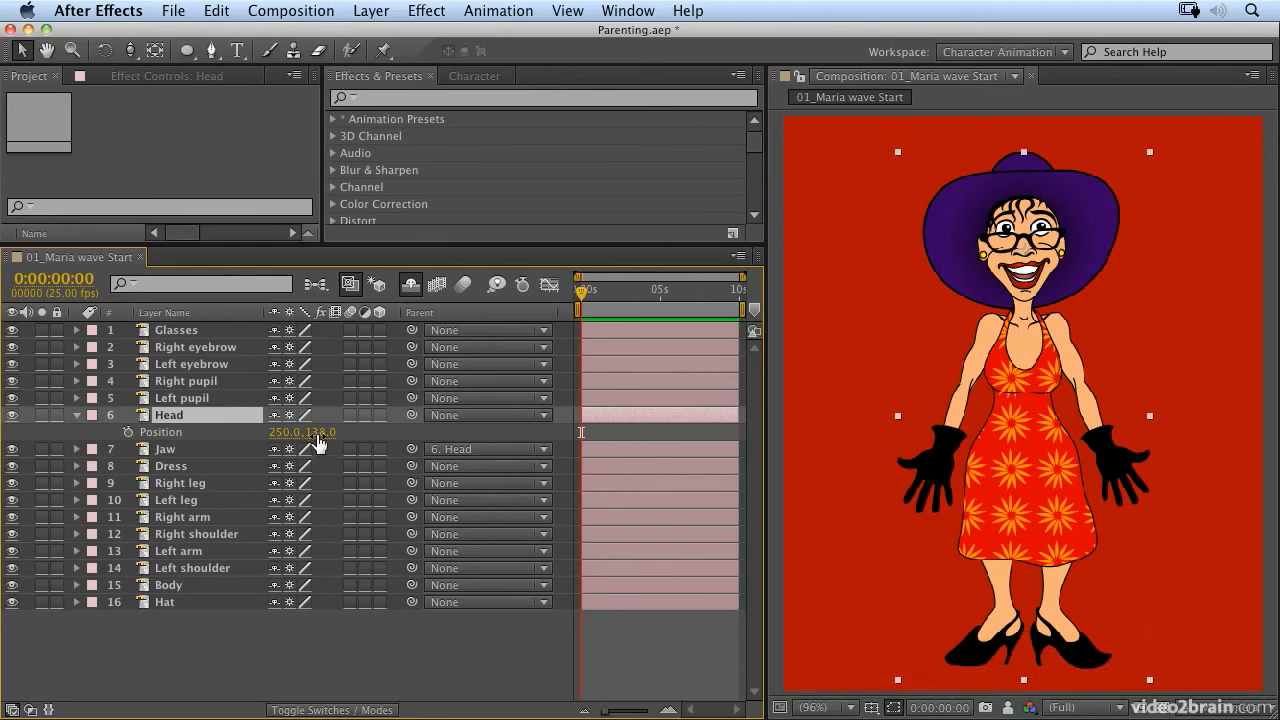
pyautogui.moveTo(320, 432)
pyautogui.mouseDown()
pyautogui.moveTo(355, 432)
pyautogui.moveTo(309, 432)
pyautogui.mouseUp()
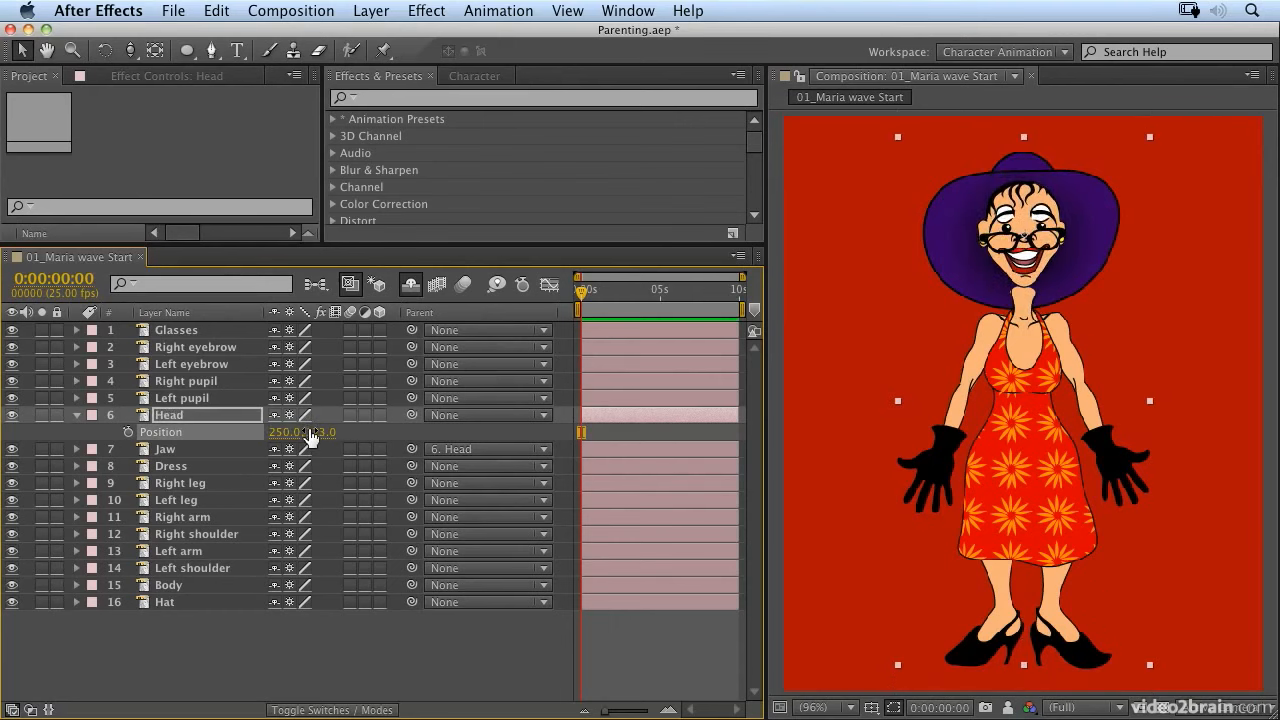
pyautogui.press('super+z')
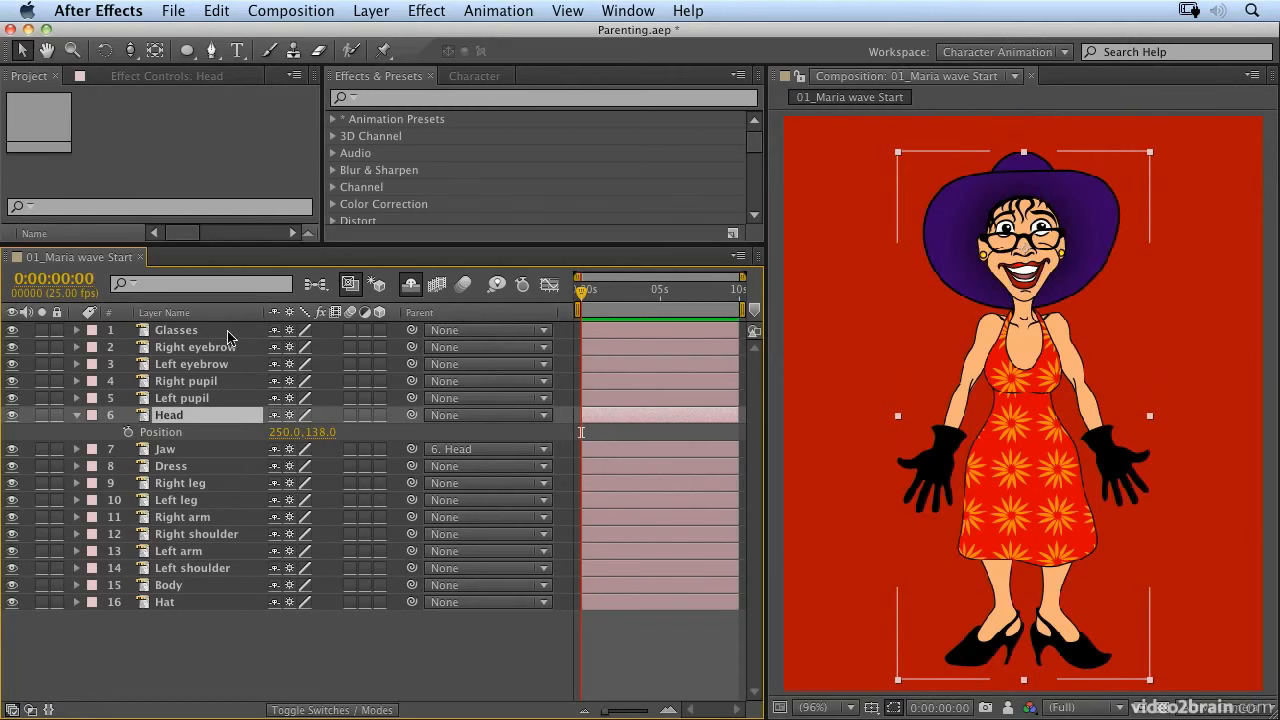
# Step: Set the Glasses layer's parent to Head and test it by moving the head, undoing the test move
pyautogui.click(222, 334)
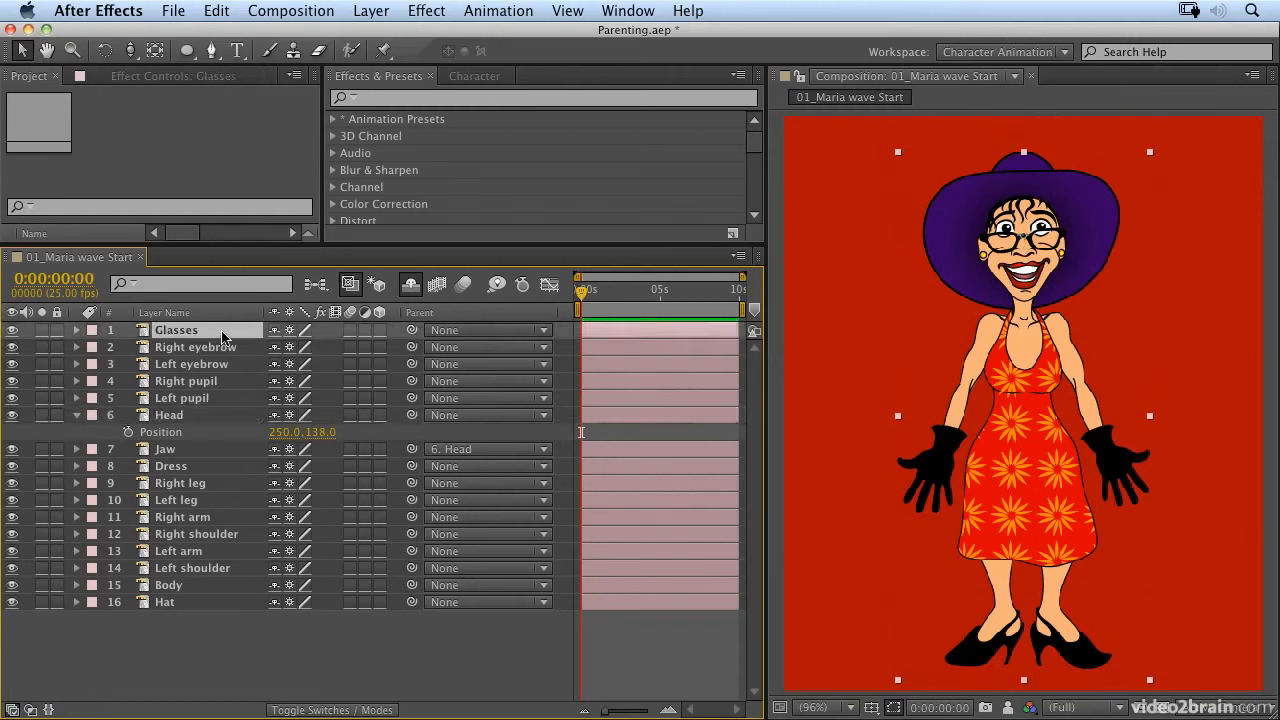
pyautogui.click(464, 331)
pyautogui.click(481, 477)
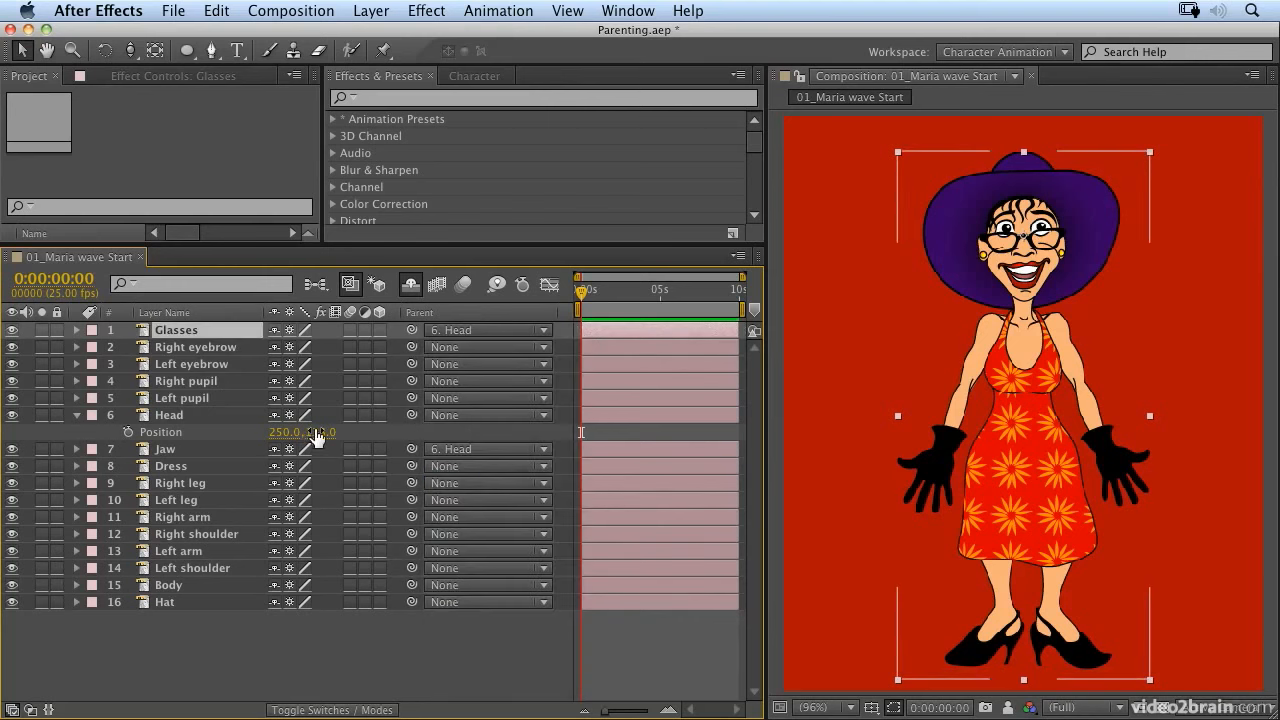
pyautogui.moveTo(316, 431); pyautogui.dragTo(278, 437)
pyautogui.press('super+z')
# Step: Parent both eyebrow and both pupil layers together to Head, and test the link with a head move that is undone
pyautogui.click(213, 352)
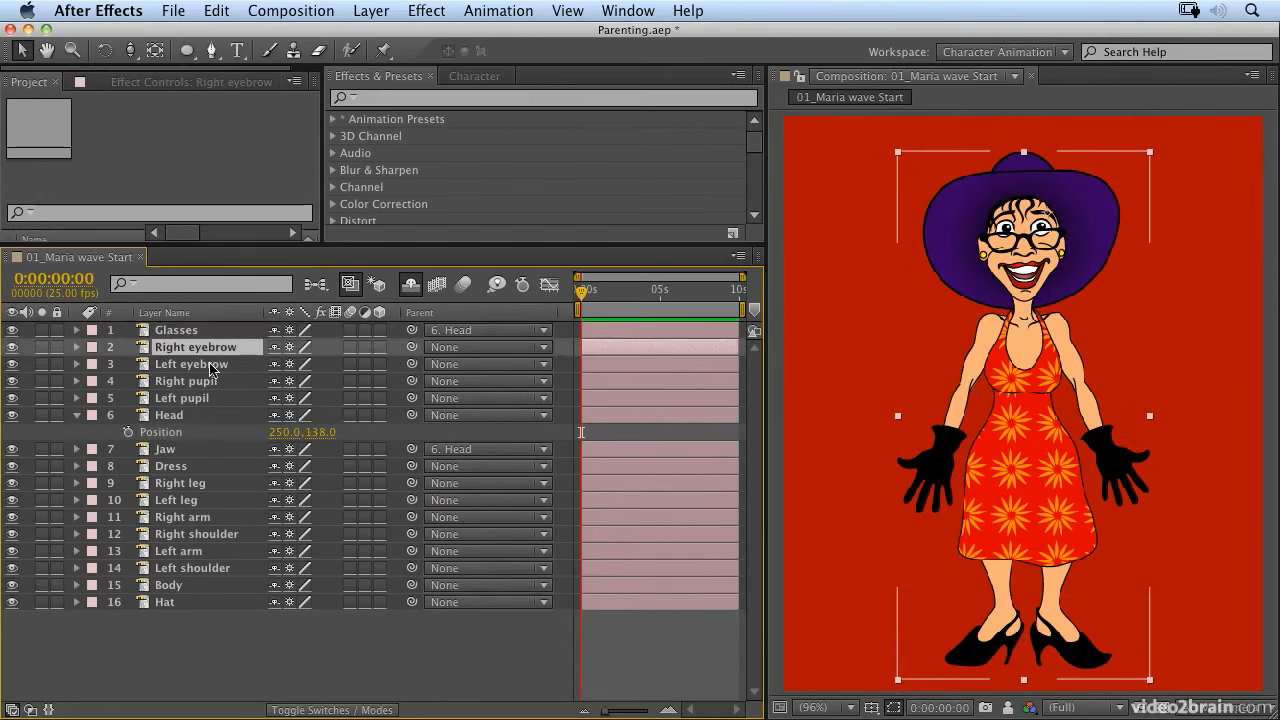
pyautogui.keyDown('shift'); pyautogui.click(212, 366); pyautogui.keyUp('shift')
pyautogui.keyDown('shift'); pyautogui.click(211, 383); pyautogui.keyUp('shift')
pyautogui.keyDown('shift'); pyautogui.click(203, 400); pyautogui.keyUp('shift')
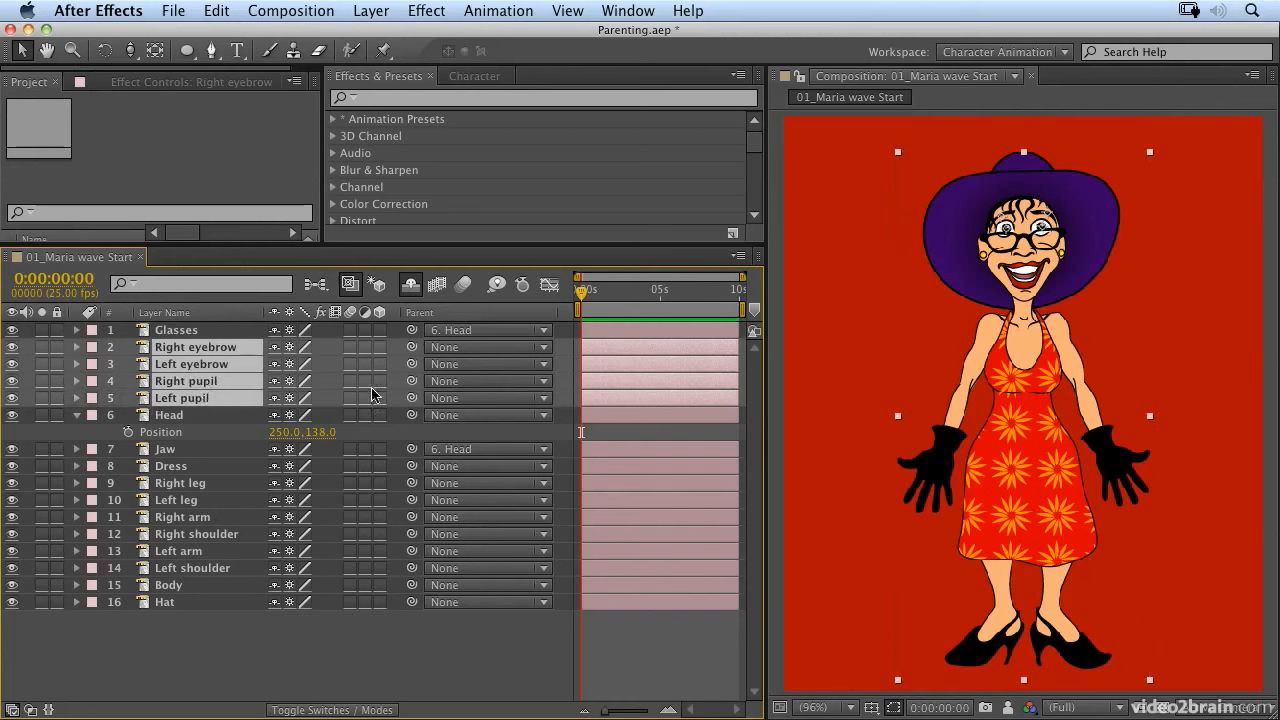
pyautogui.moveTo(412, 402); pyautogui.dragTo(190, 416)
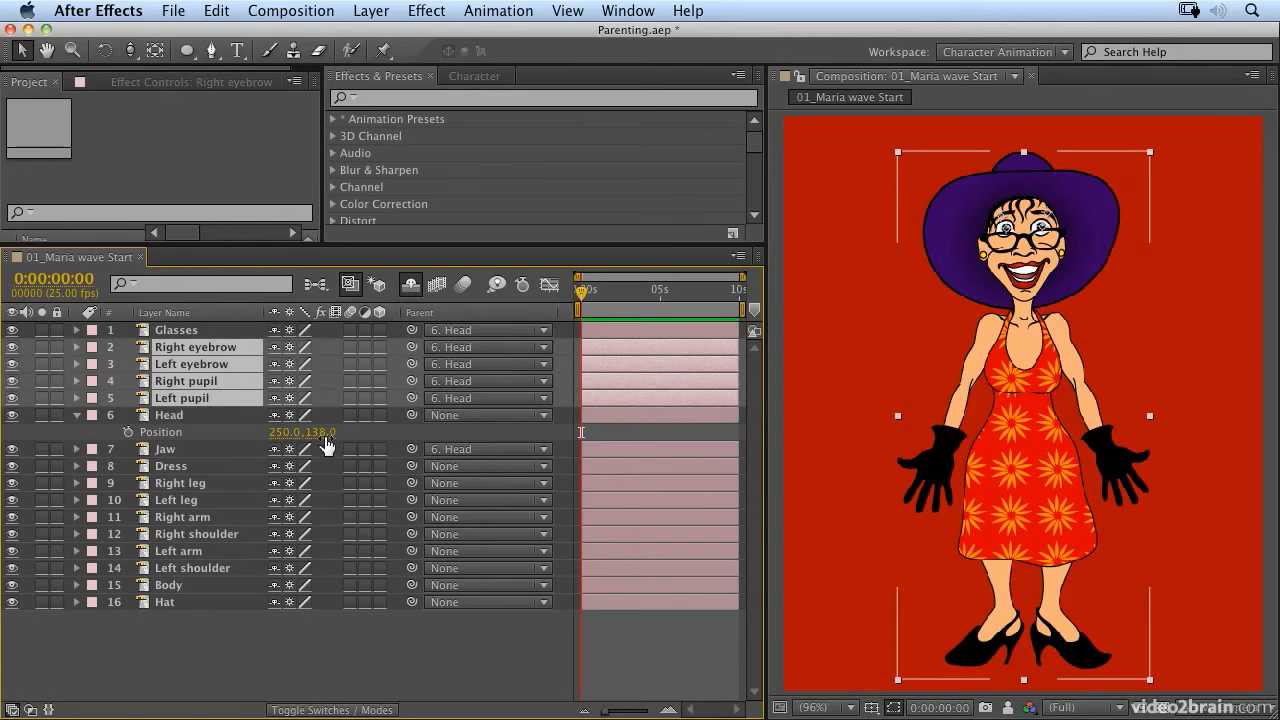
pyautogui.moveTo(320, 432)
pyautogui.mouseDown()
pyautogui.moveTo(366, 435)
pyautogui.moveTo(338, 443)
pyautogui.mouseUp()
pyautogui.press('super+z')
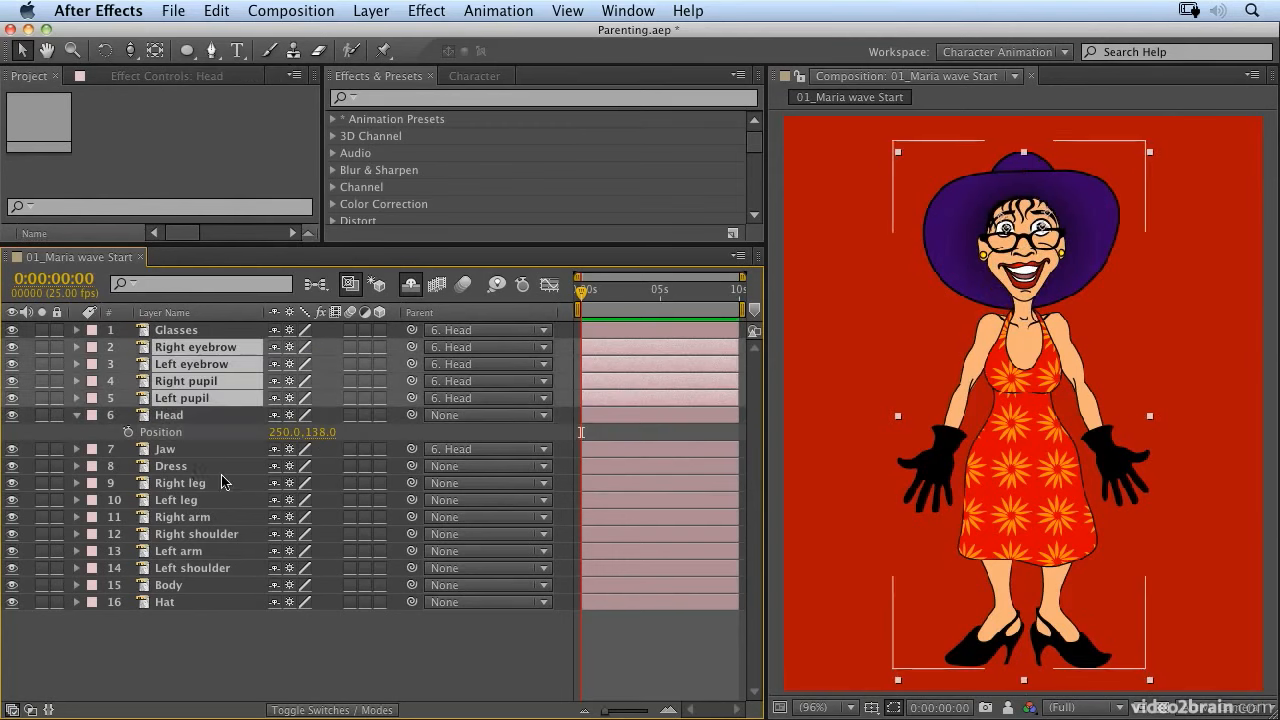
# Step: Parent the Hat layer to Head and lower the Head layer to Position 250, 144
pyautogui.moveTo(411, 602); pyautogui.dragTo(165, 415)
pyautogui.moveTo(320, 432)
pyautogui.mouseDown()
pyautogui.moveTo(297, 432)
pyautogui.moveTo(333, 437)
pyautogui.mouseUp()
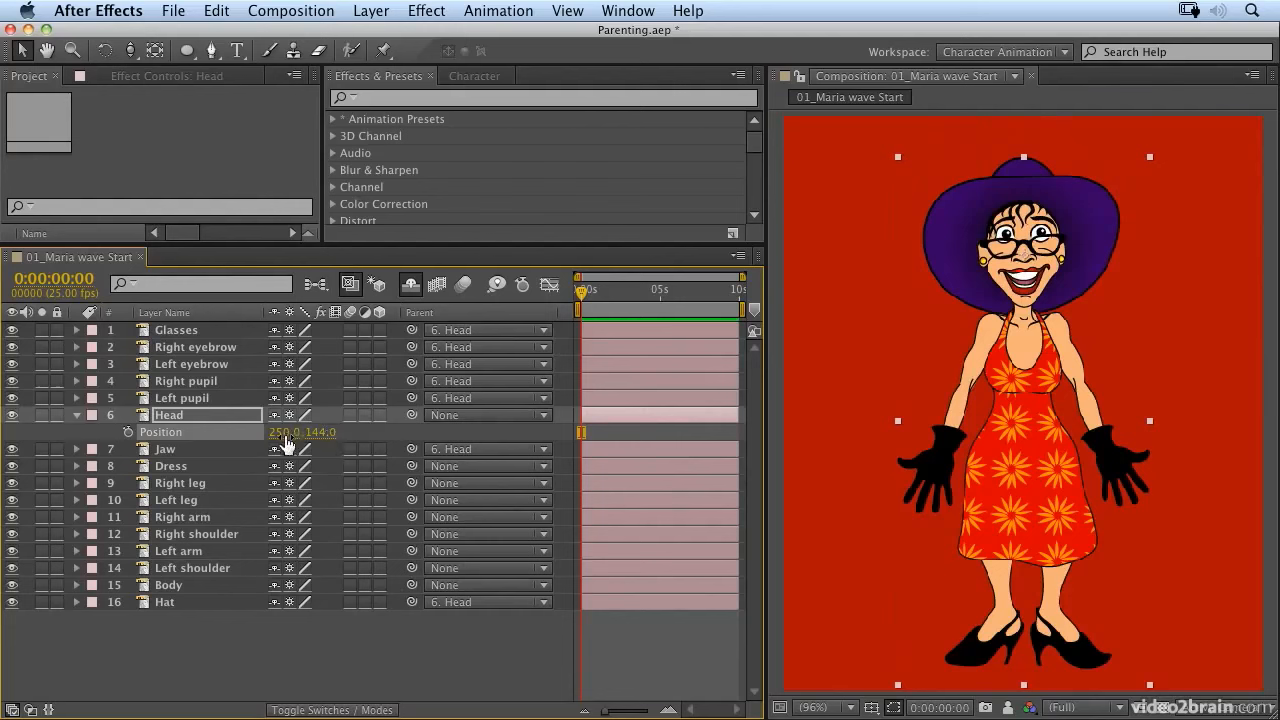
# Step: Reveal the Head layer's Rotation property and try rotating the head, undoing the rotation
pyautogui.click(186, 415)
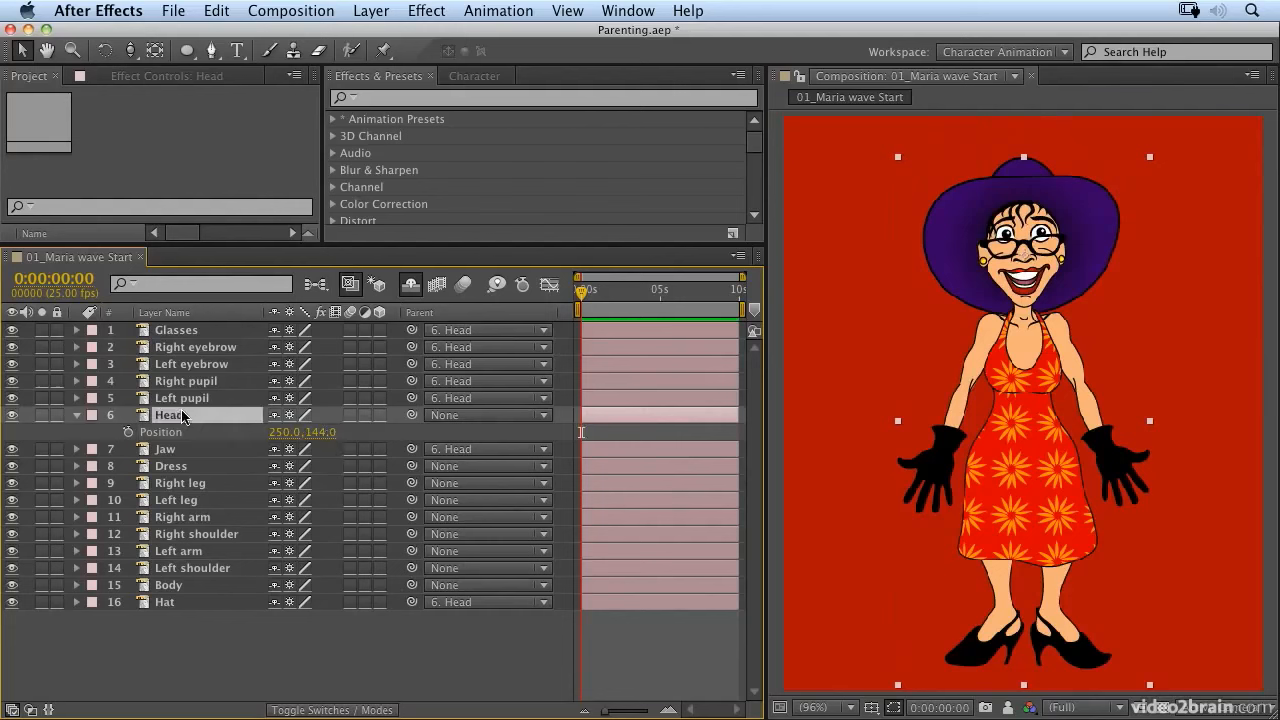
pyautogui.press('r')
pyautogui.moveTo(298, 432)
pyautogui.mouseDown()
pyautogui.moveTo(330, 432)
pyautogui.moveTo(281, 441)
pyautogui.mouseUp()
pyautogui.press('super+z')
# Step: Move the Head layer's anchor point down to the chin with the Pan Behind tool
pyautogui.click(155, 50)
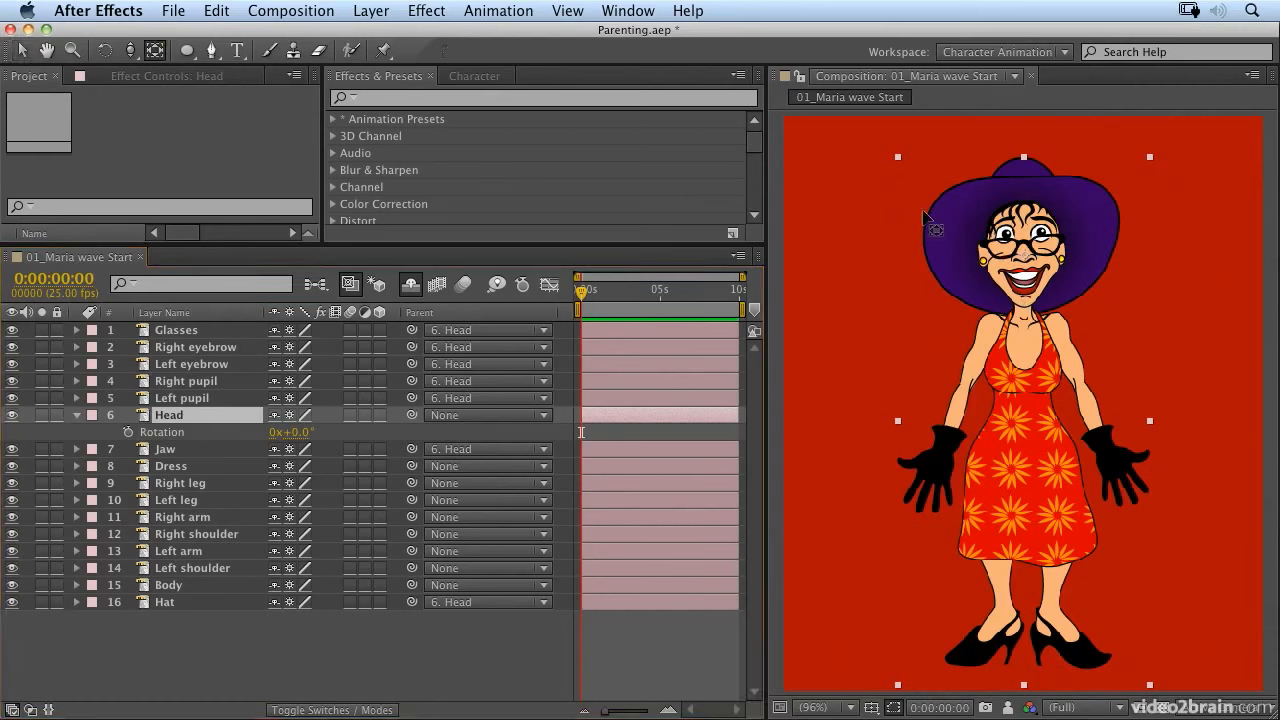
pyautogui.moveTo(1028, 262); pyautogui.dragTo(1025, 298)
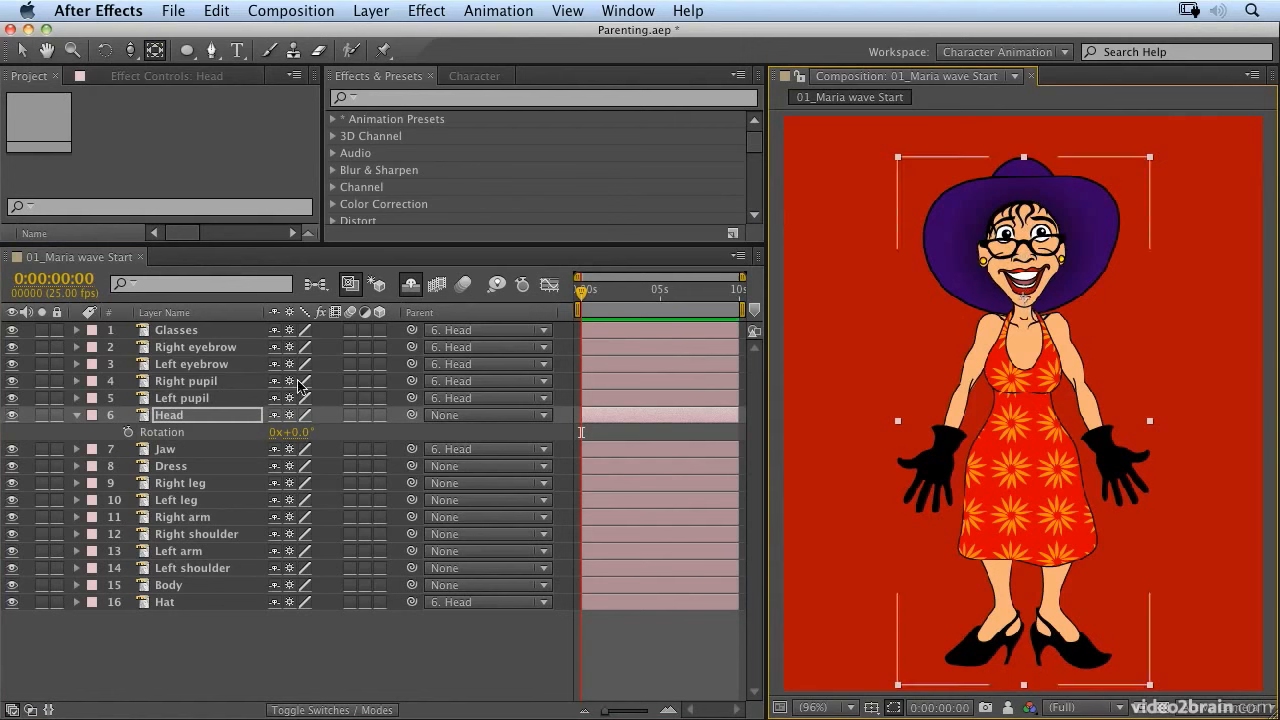
# Step: Keyframe the Head layer's Rotation at -7° at 0:00:00:00 and at 7° at 0:00:01:02
pyautogui.moveTo(292, 432); pyautogui.dragTo(287, 432)
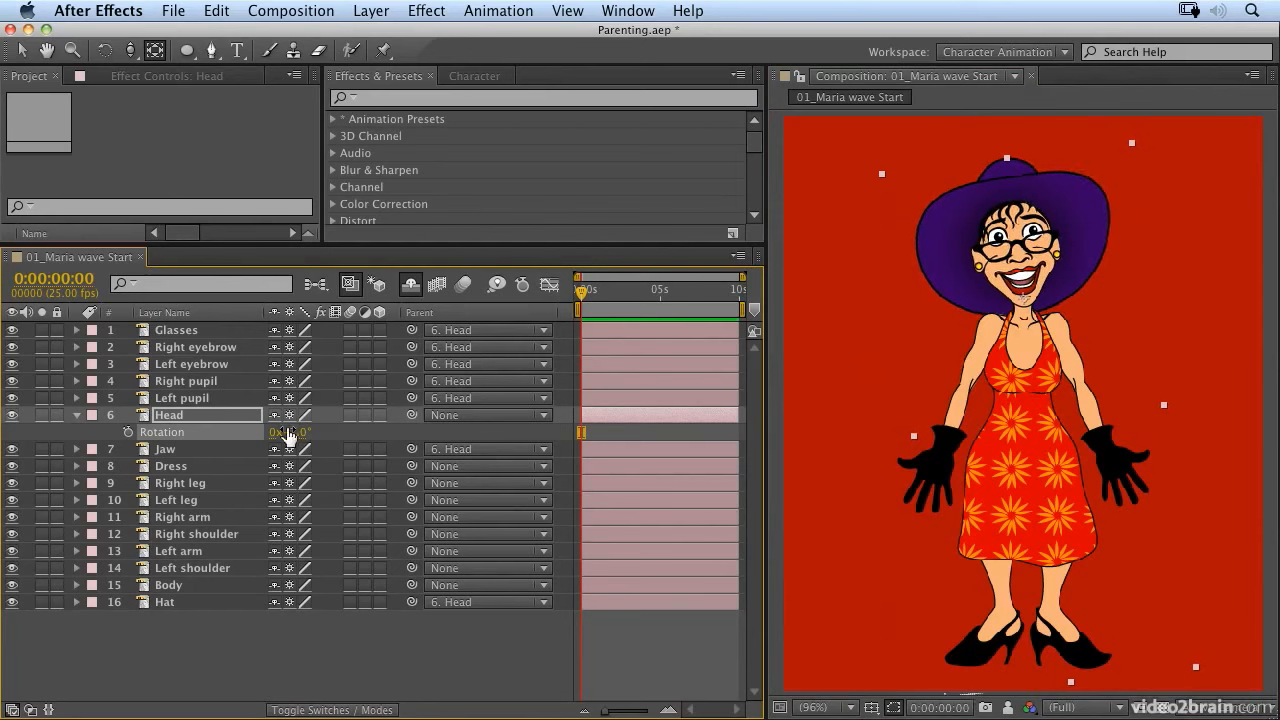
pyautogui.click(127, 432)
pyautogui.click(600, 298)
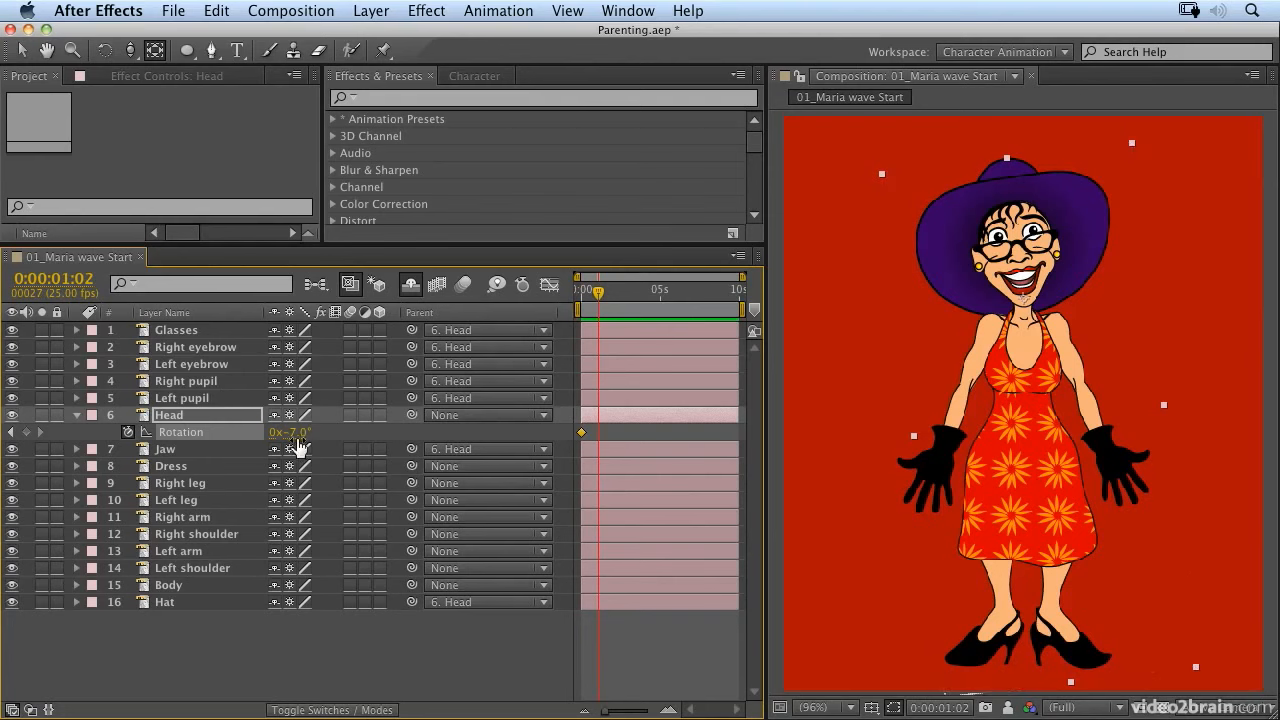
pyautogui.click(296, 436)
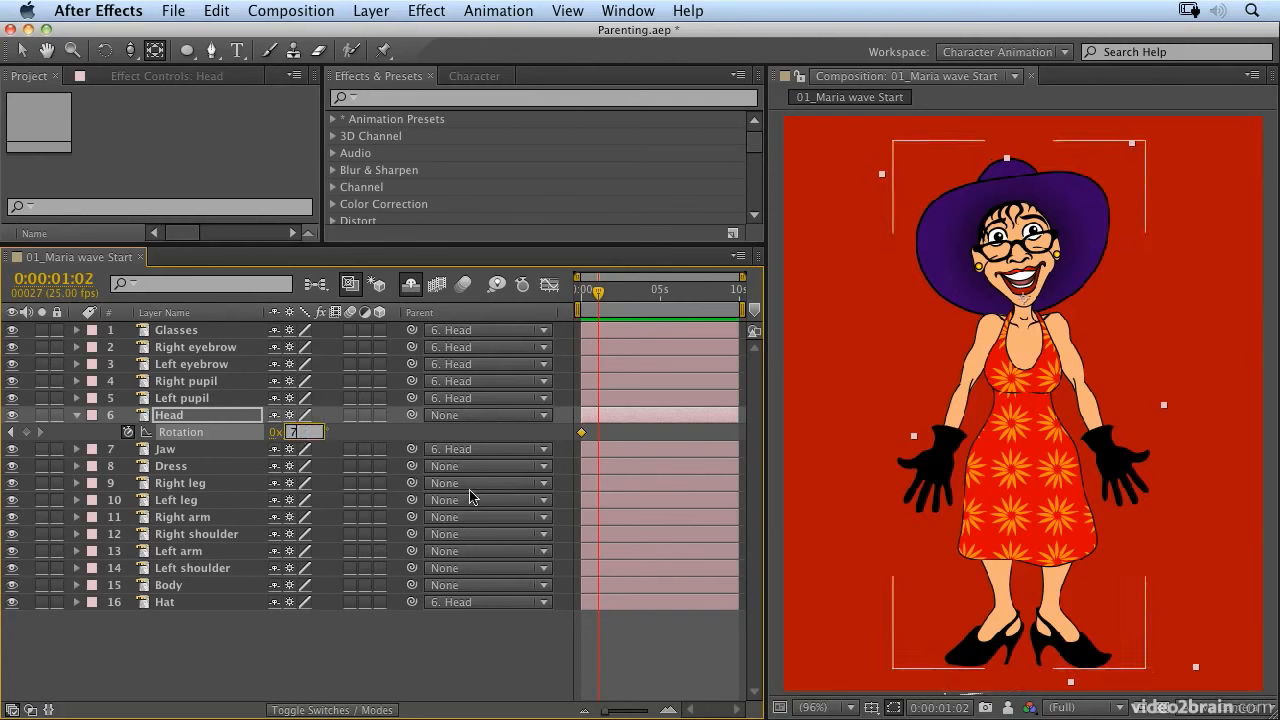
pyautogui.press('Return')
# Step: Copy the two Head rotation keyframes and paste them at 0:00:02:07, 0:00:04:14, 0:00:06:22 and 0:00:09:00
pyautogui.moveTo(575, 429); pyautogui.dragTo(609, 434)
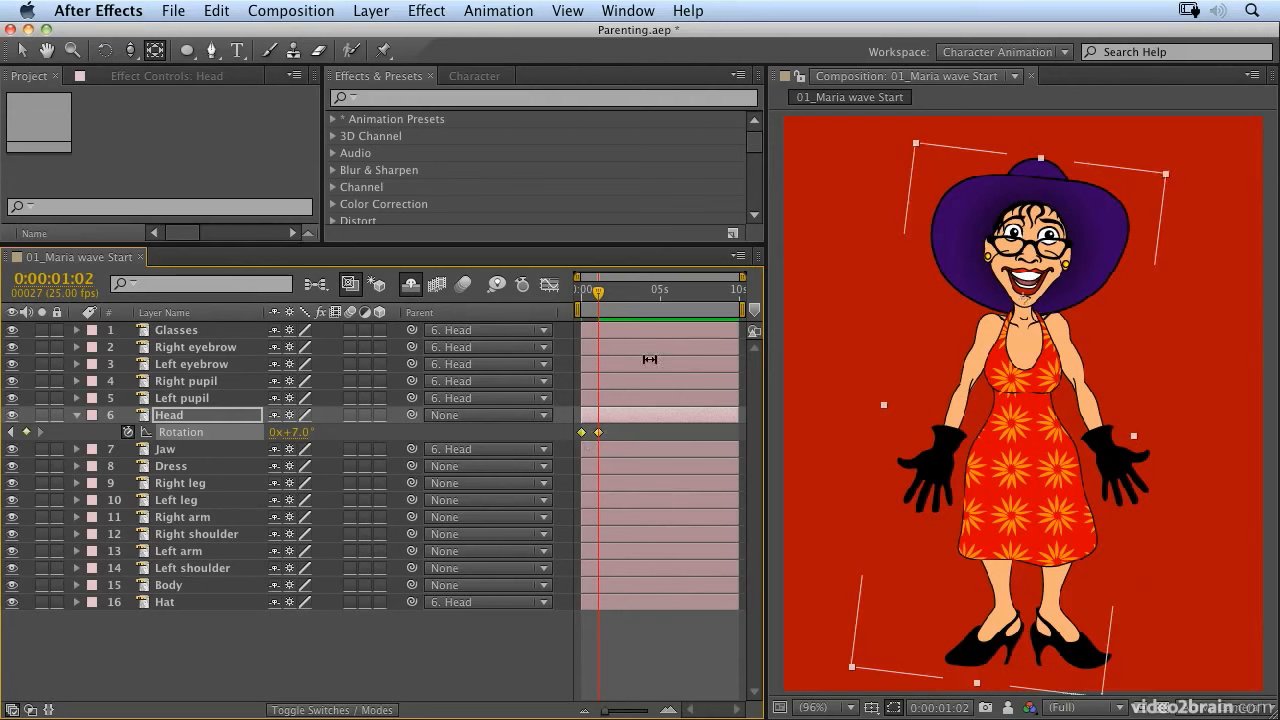
pyautogui.click(616, 299)
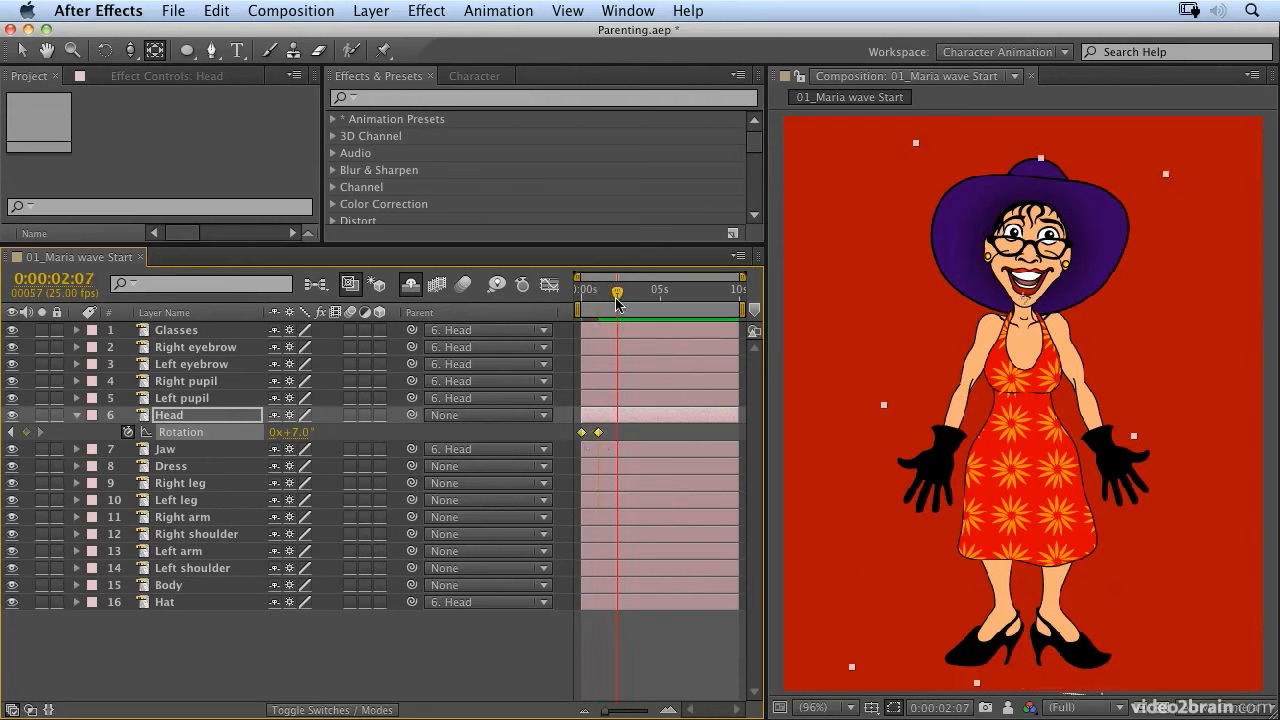
pyautogui.hotkey('ctrl', 'v')
pyautogui.click(653, 297)
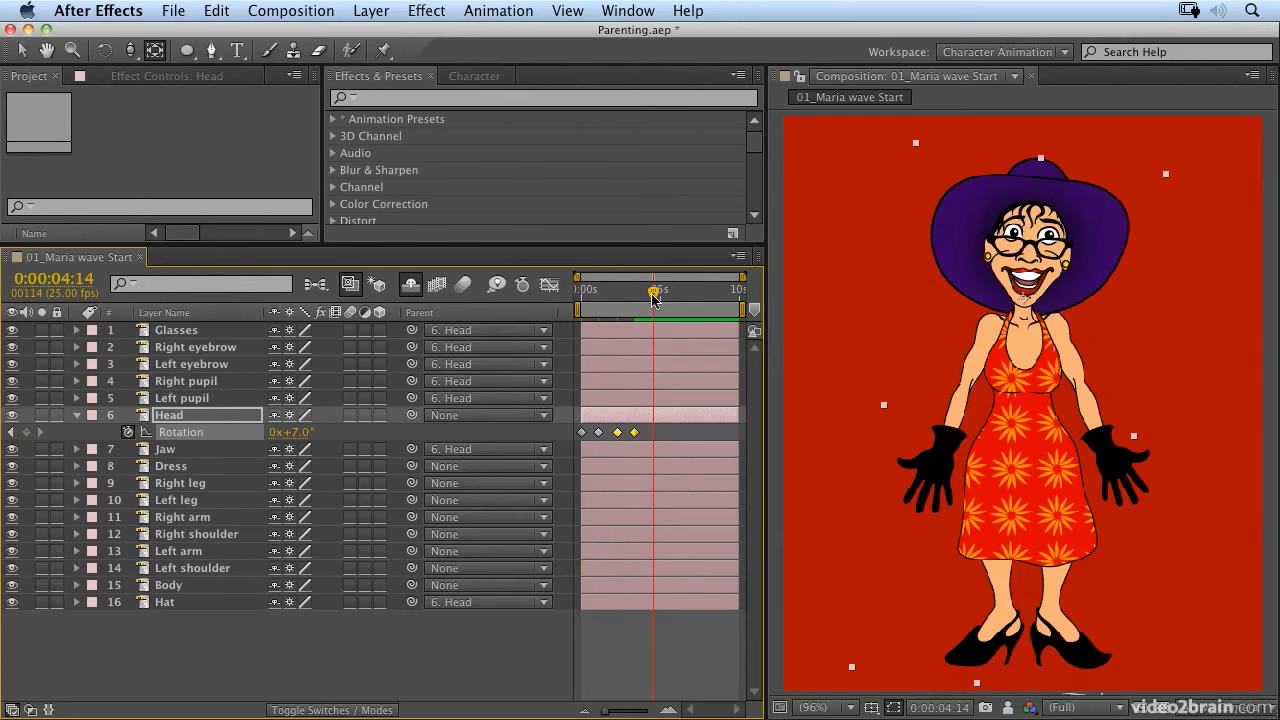
pyautogui.hotkey('ctrl', 'v')
pyautogui.click(690, 297)
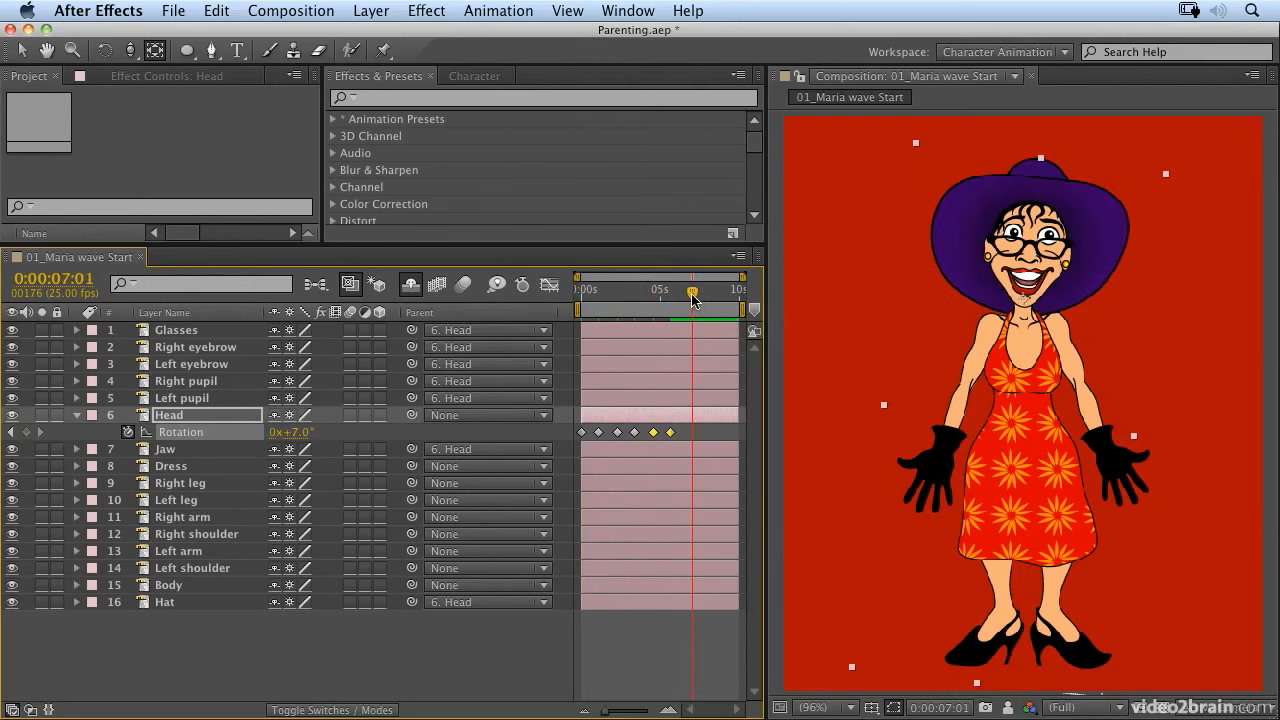
pyautogui.hotkey('ctrl', 'v')
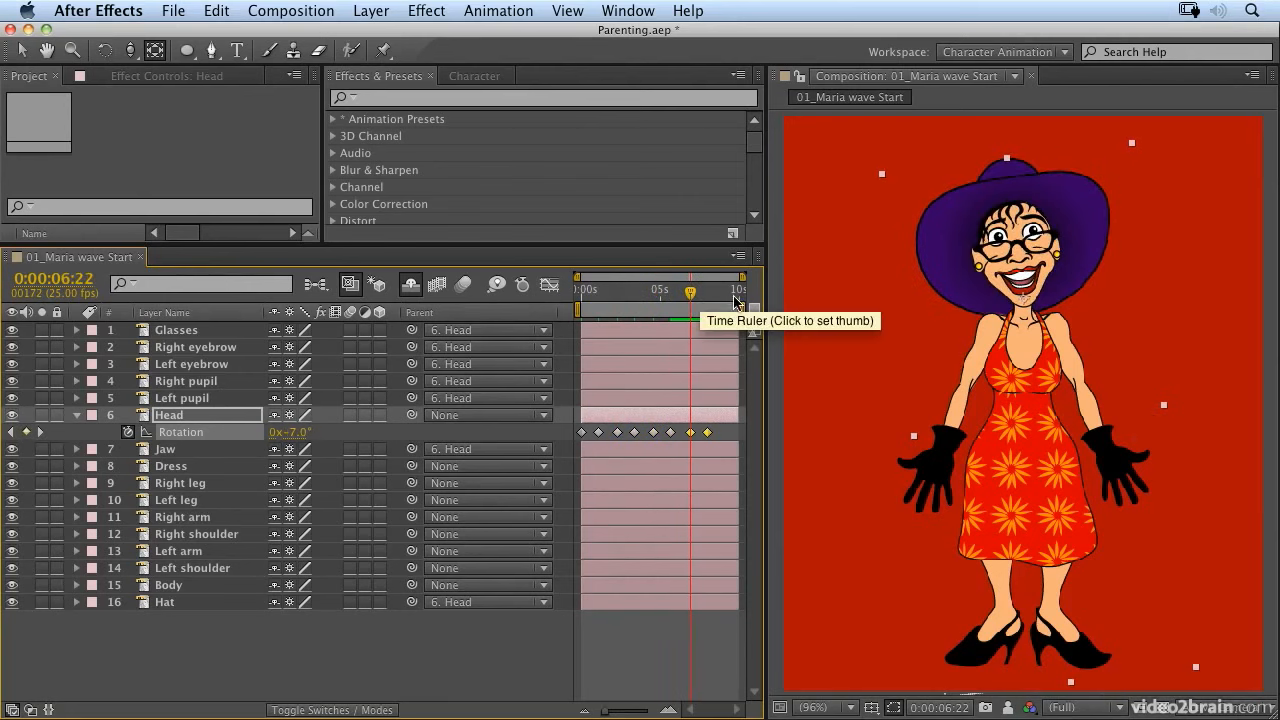
pyautogui.click(722, 297)
pyautogui.hotkey('ctrl', 'v')
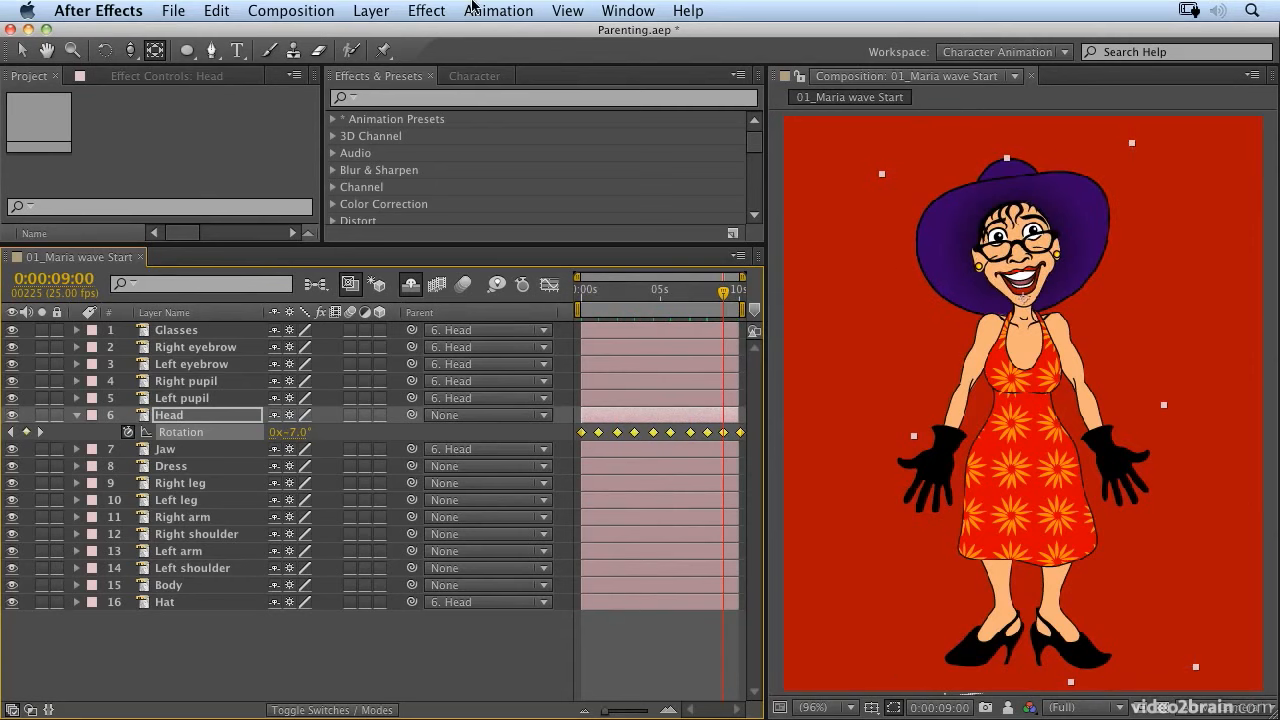
# Step: Apply Easy Ease to all of the Head's Rotation keyframes and preview the head sway from the start
pyautogui.click(490, 10)
pyautogui.moveTo(513, 208)
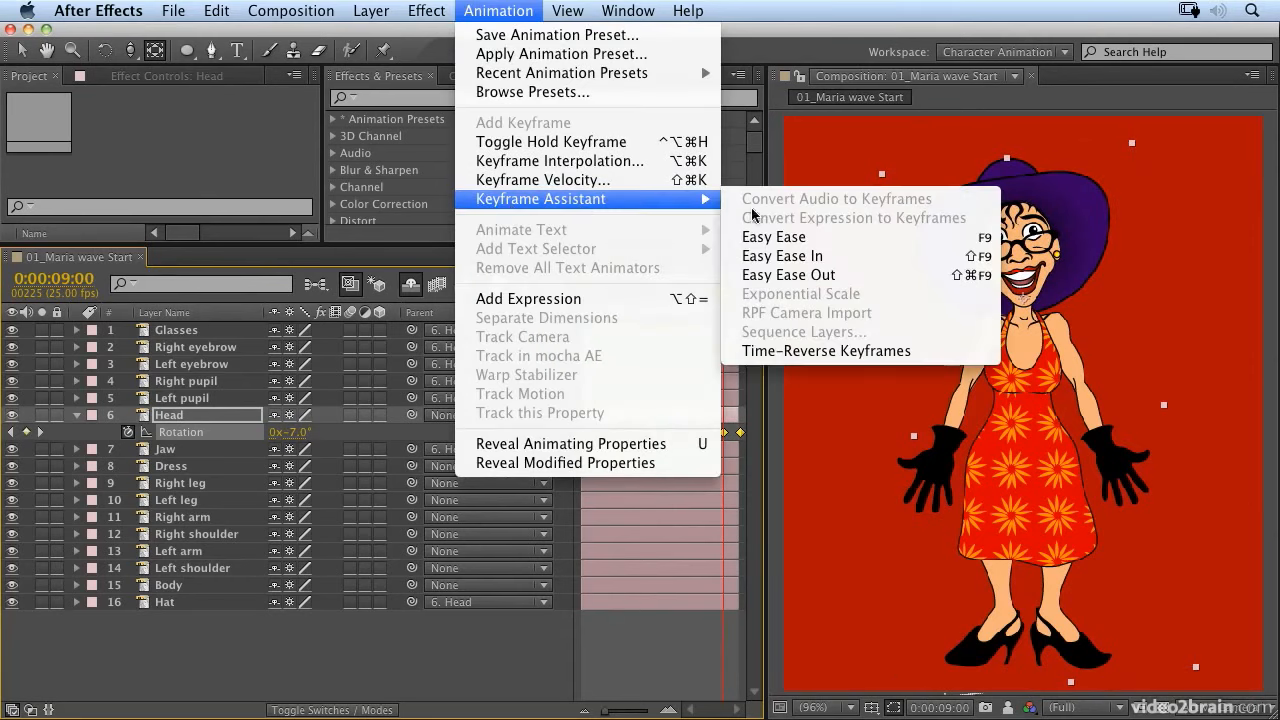
pyautogui.click(979, 243)
pyautogui.press('Home')
pyautogui.press('space')
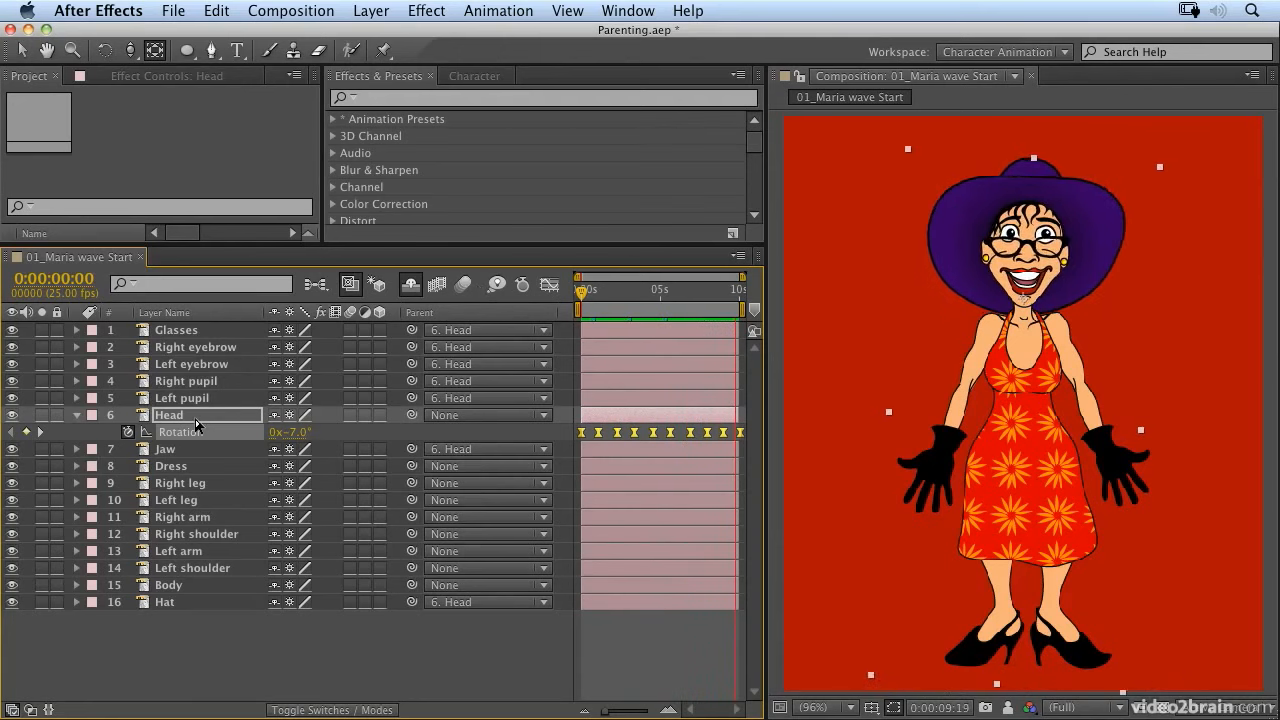
pyautogui.press('space')
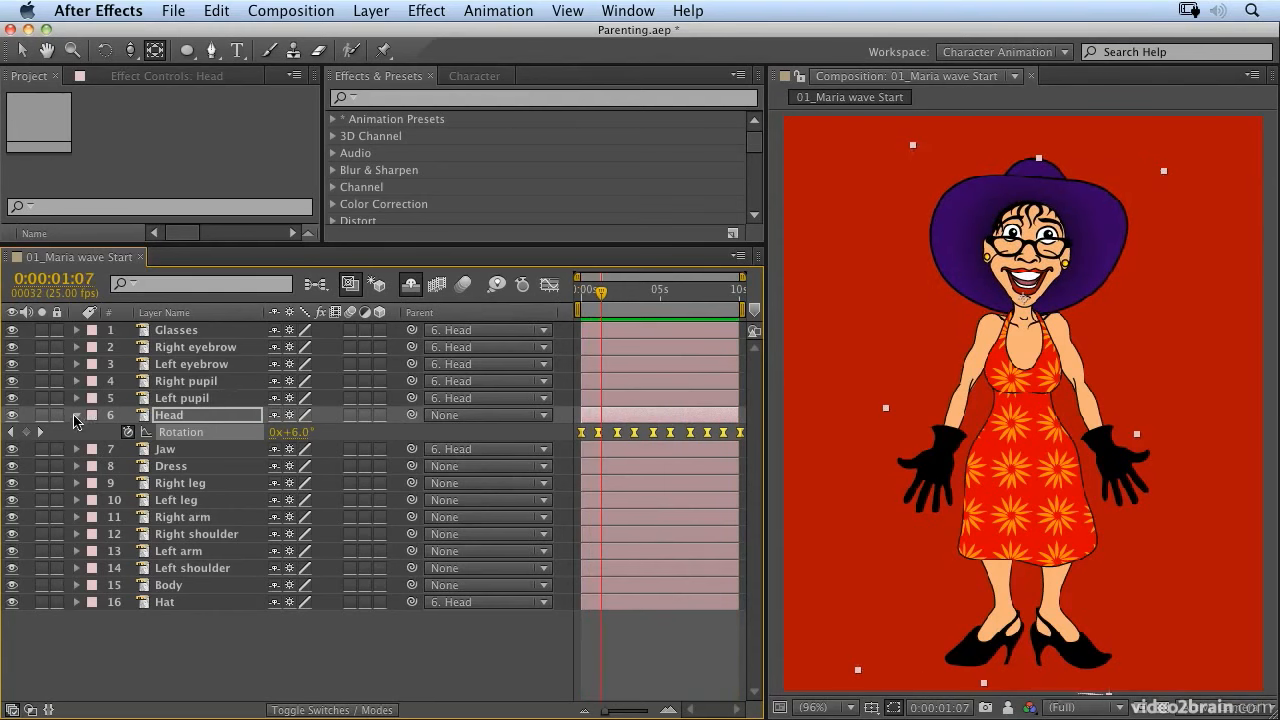
# Step: Collapse the Head layer and nudge the Right and Left pupil layers left to Position 142.5, 78.8 and 104.5, 80.8
pyautogui.click(76, 416)
pyautogui.click(181, 400)
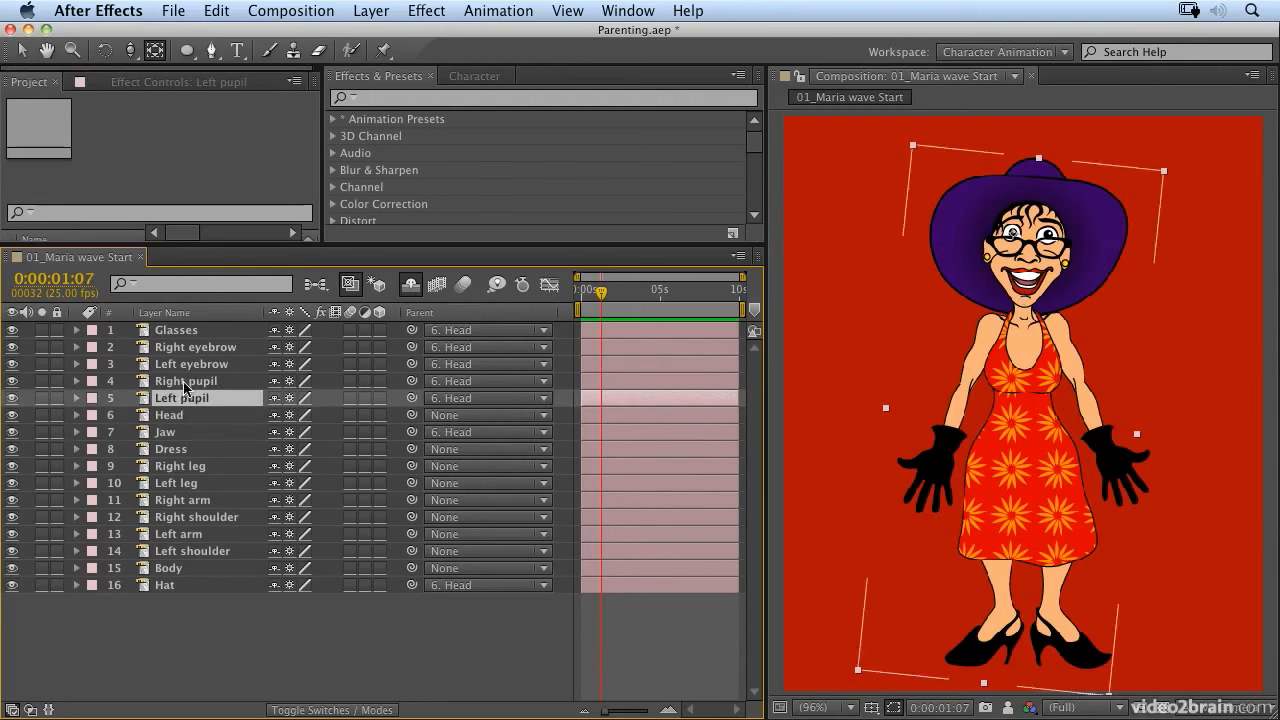
pyautogui.keyDown('shift'); pyautogui.click(184, 385); pyautogui.keyUp('shift')
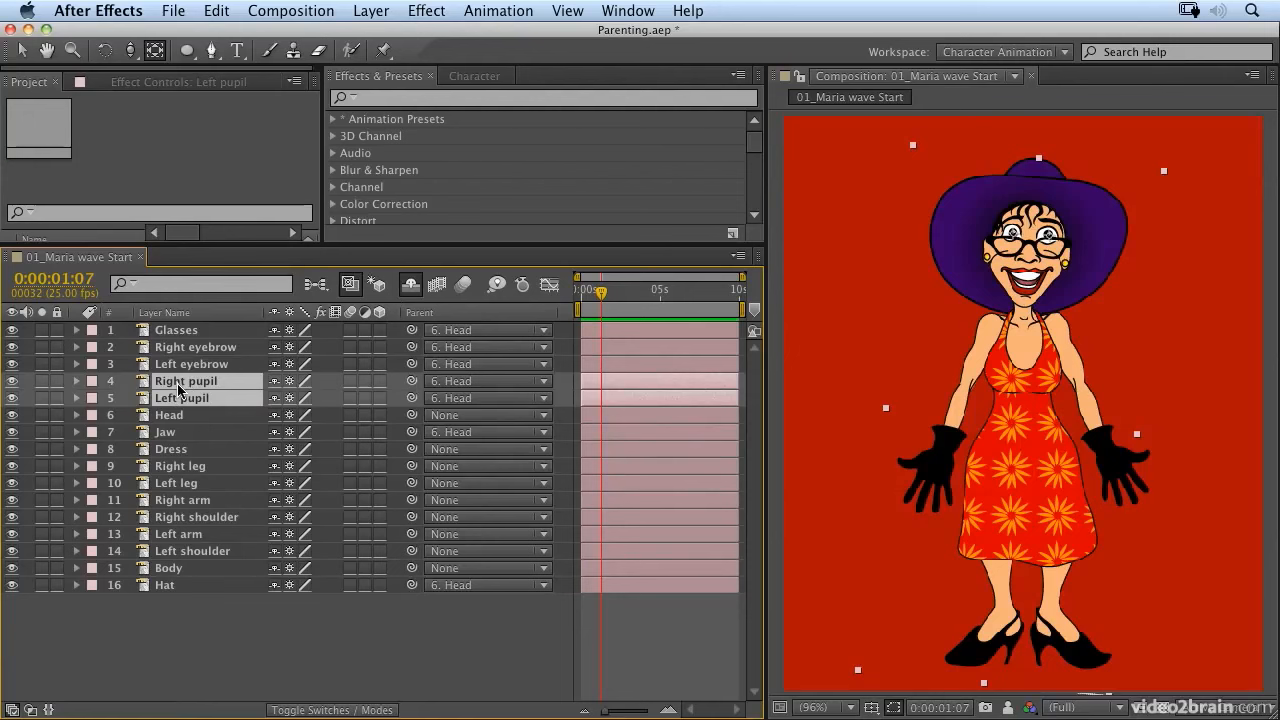
pyautogui.press('Left')
pyautogui.press('Left')
pyautogui.press('Left')
pyautogui.press('Left')
pyautogui.press('Left')
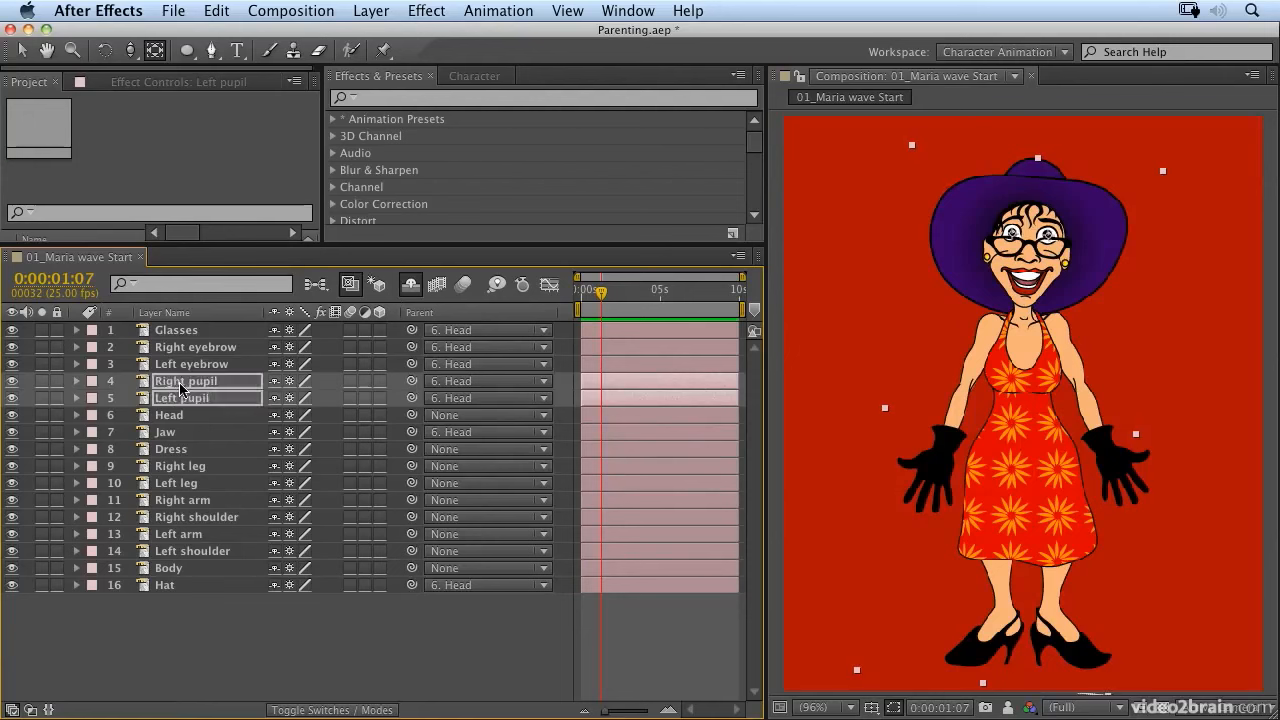
pyautogui.press('Left')
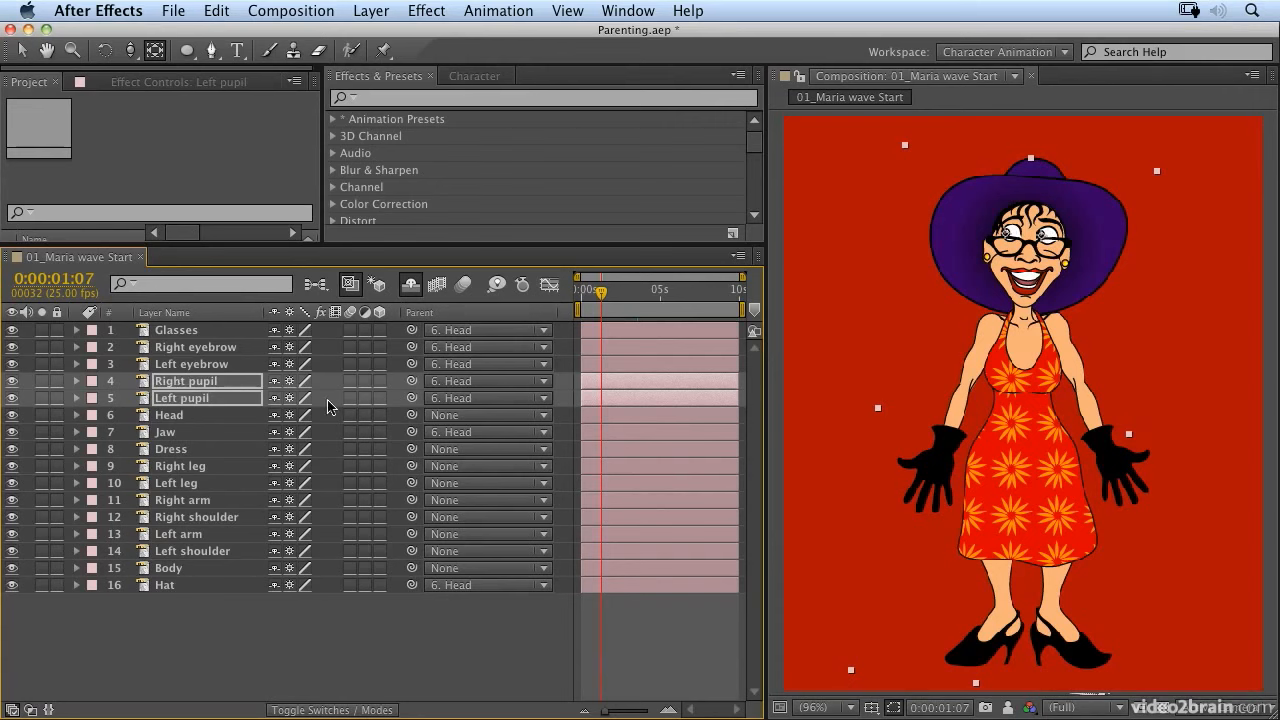
# Step: Keyframe both pupils' Position at 0:00:01:07, and shift them right to 155.5, 80.0 and 117.5, 82.0 at 0:00:02:13
pyautogui.press('p')
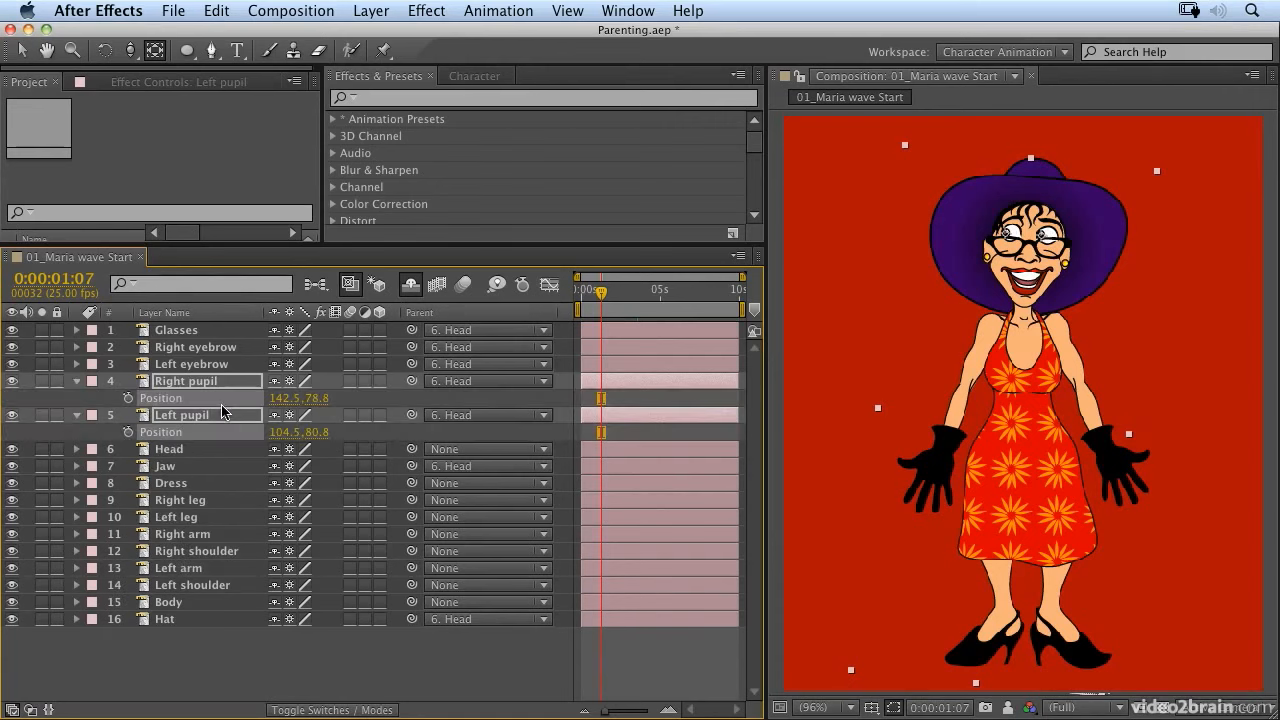
pyautogui.click(128, 398)
pyautogui.click(128, 432)
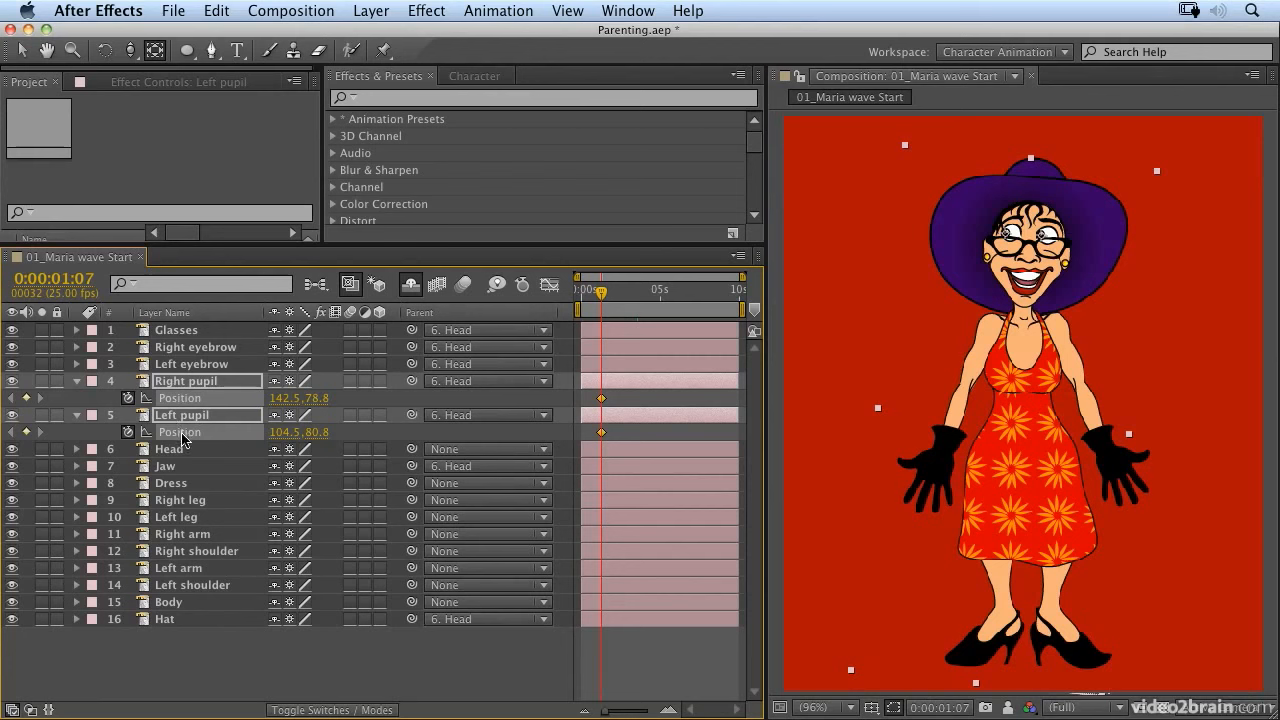
pyautogui.click(620, 293)
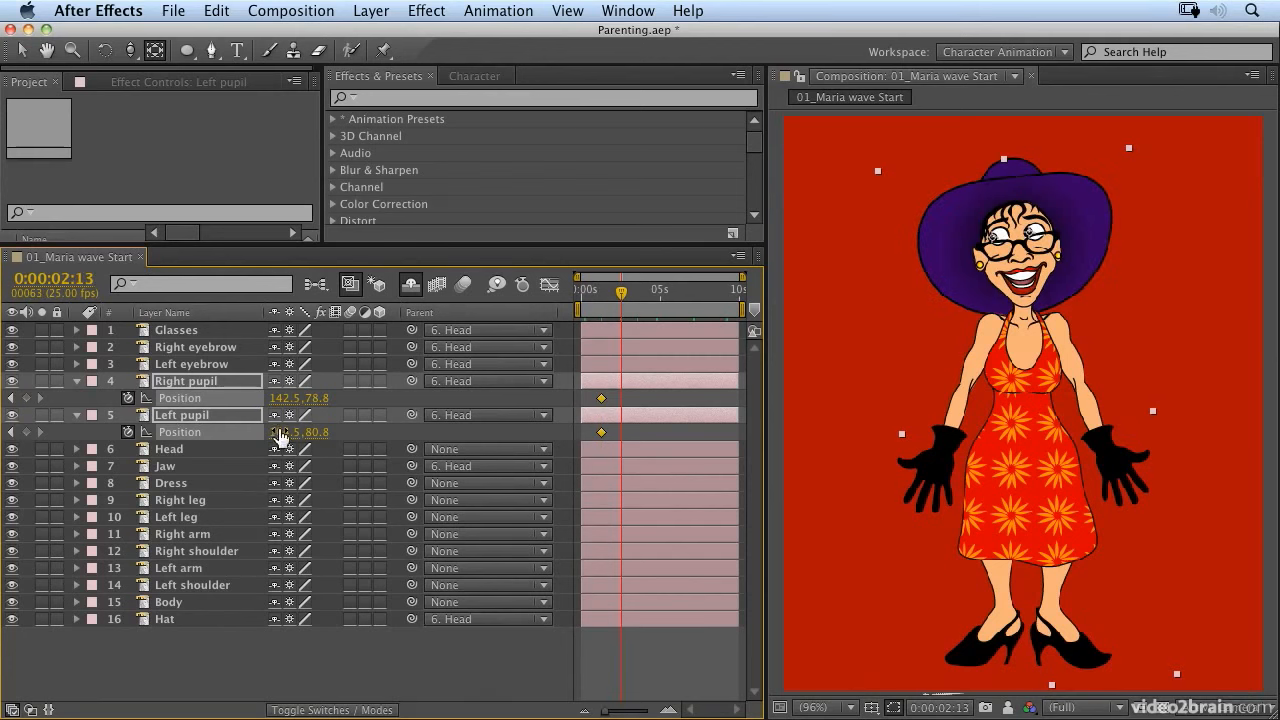
pyautogui.hotkey('shift', 'Right')
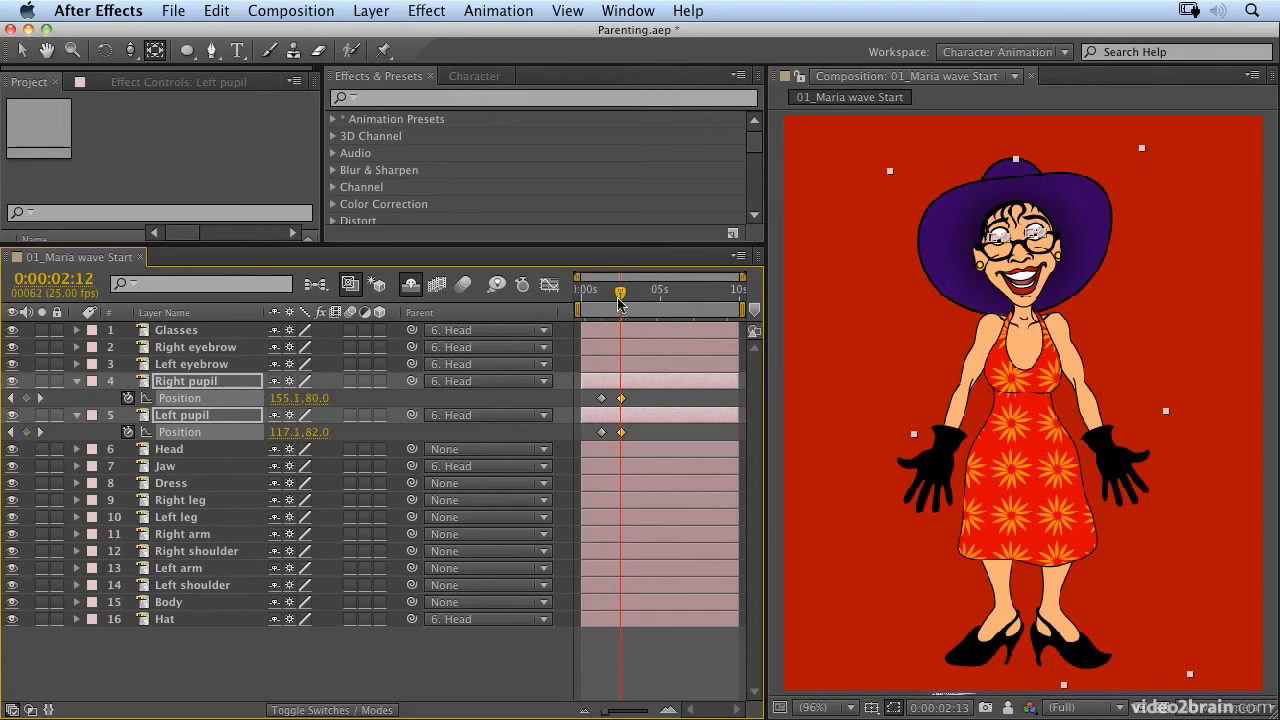
# Step: Preview the pupil movement together with the head sway from near the start of the composition
pyautogui.moveTo(622, 293); pyautogui.dragTo(463, 312)
pyautogui.press('space')
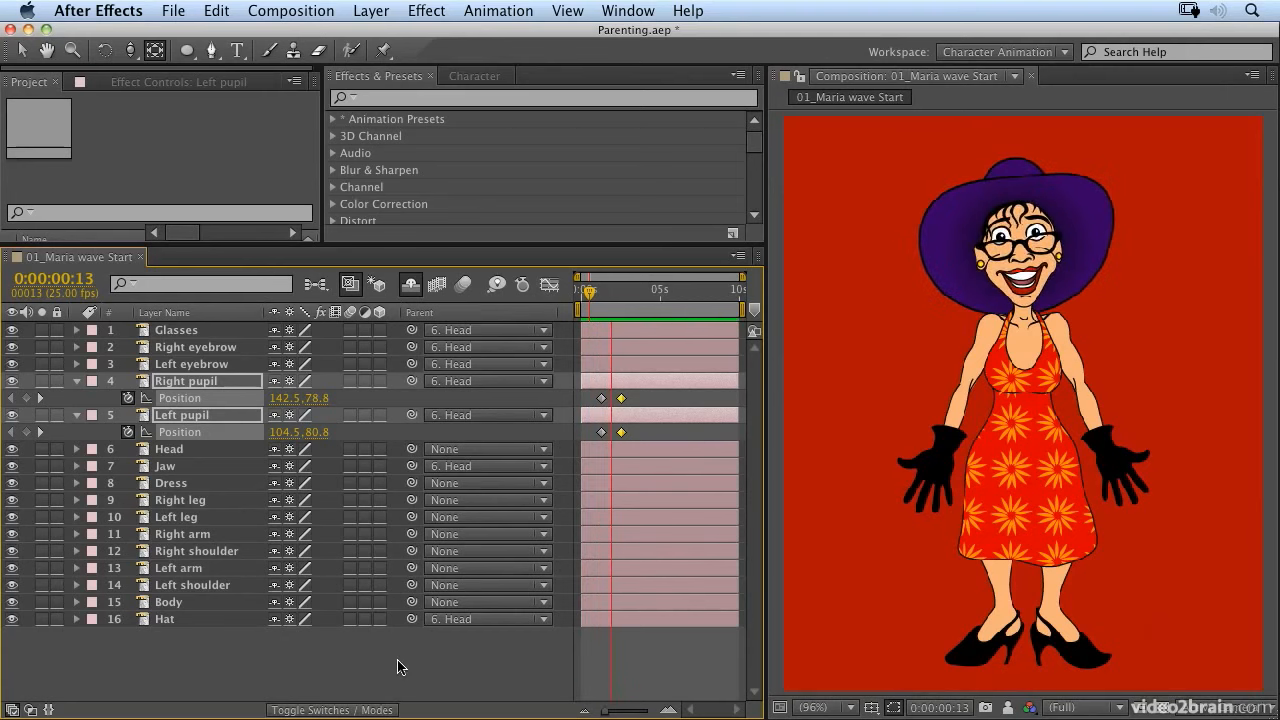
pyautogui.press('space')
# Step: Add Position keyframes with the same value to the Glasses layer at 0:00:00:00 and at 0:00:09:24
pyautogui.moveTo(637, 294); pyautogui.dragTo(590, 296)
pyautogui.click(188, 336)
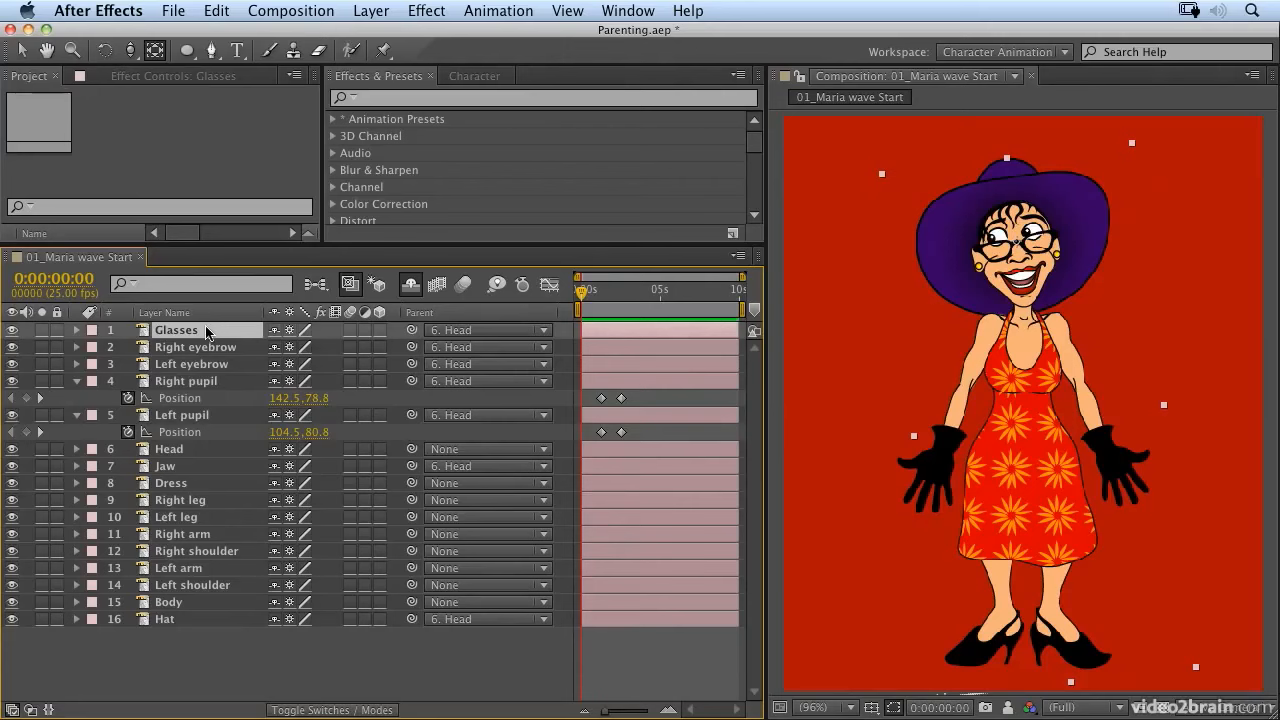
pyautogui.press('p')
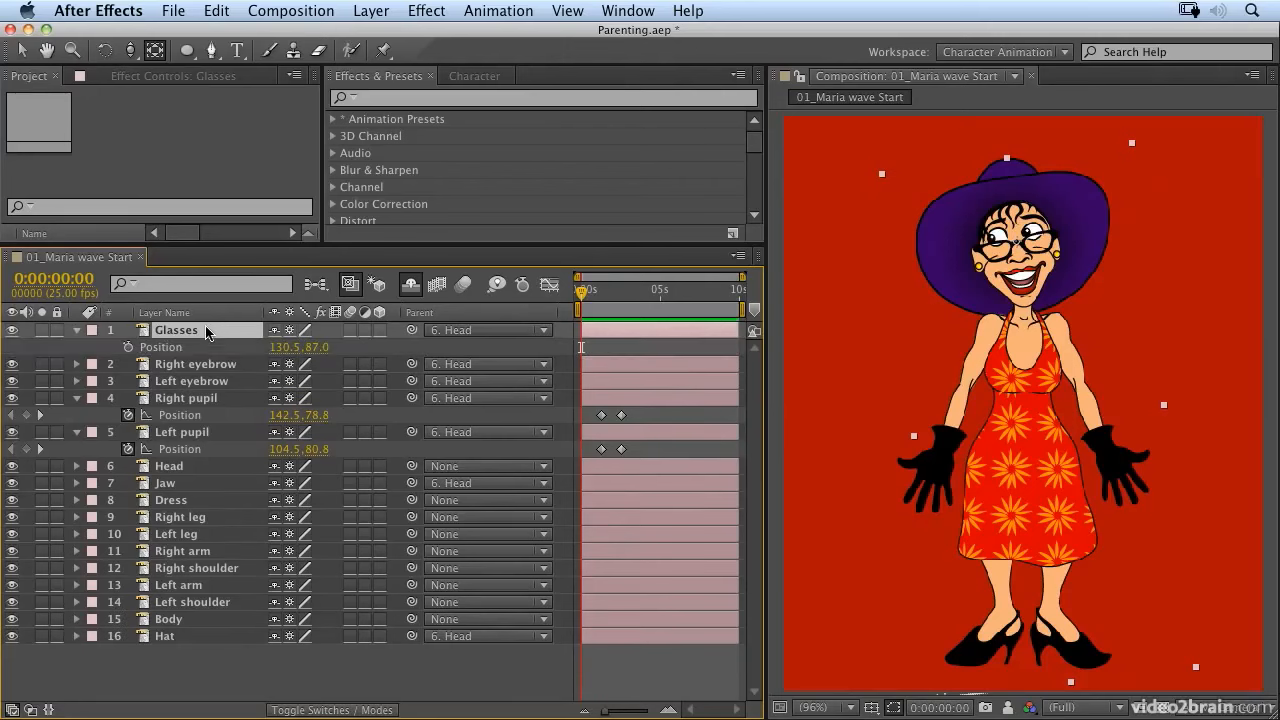
pyautogui.click(128, 348)
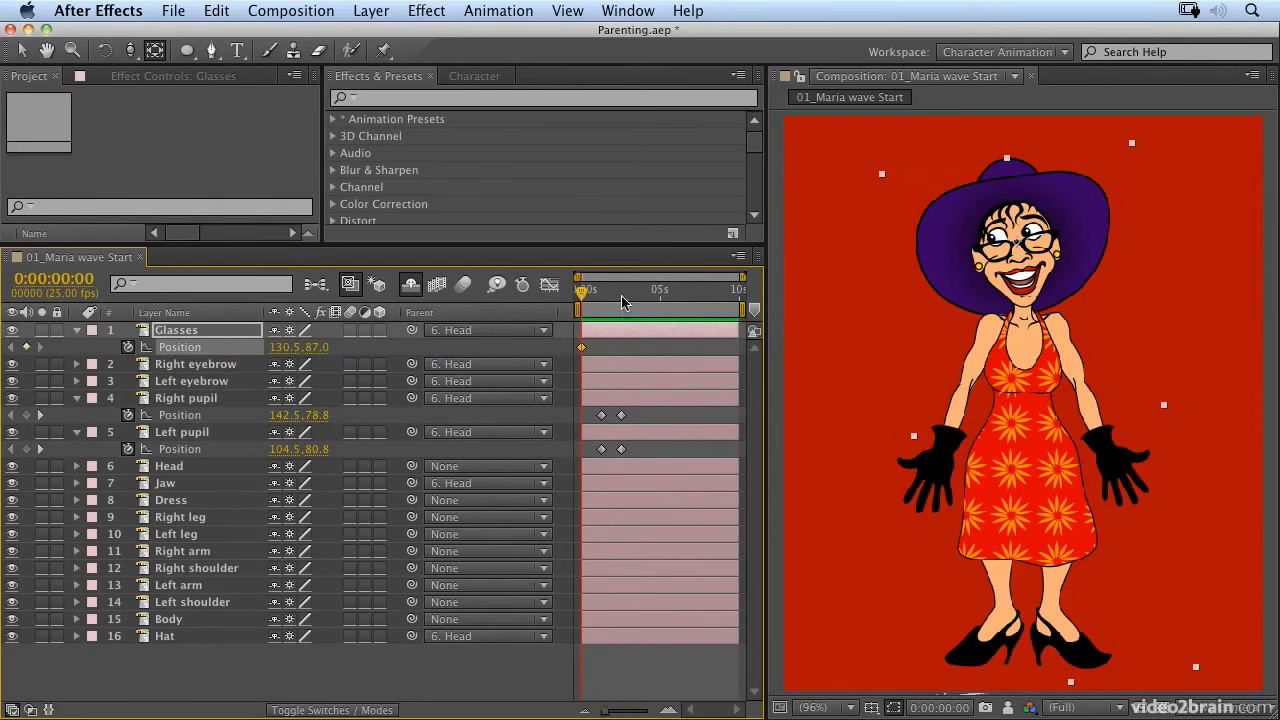
pyautogui.moveTo(622, 297); pyautogui.dragTo(746, 289)
pyautogui.click(26, 347)
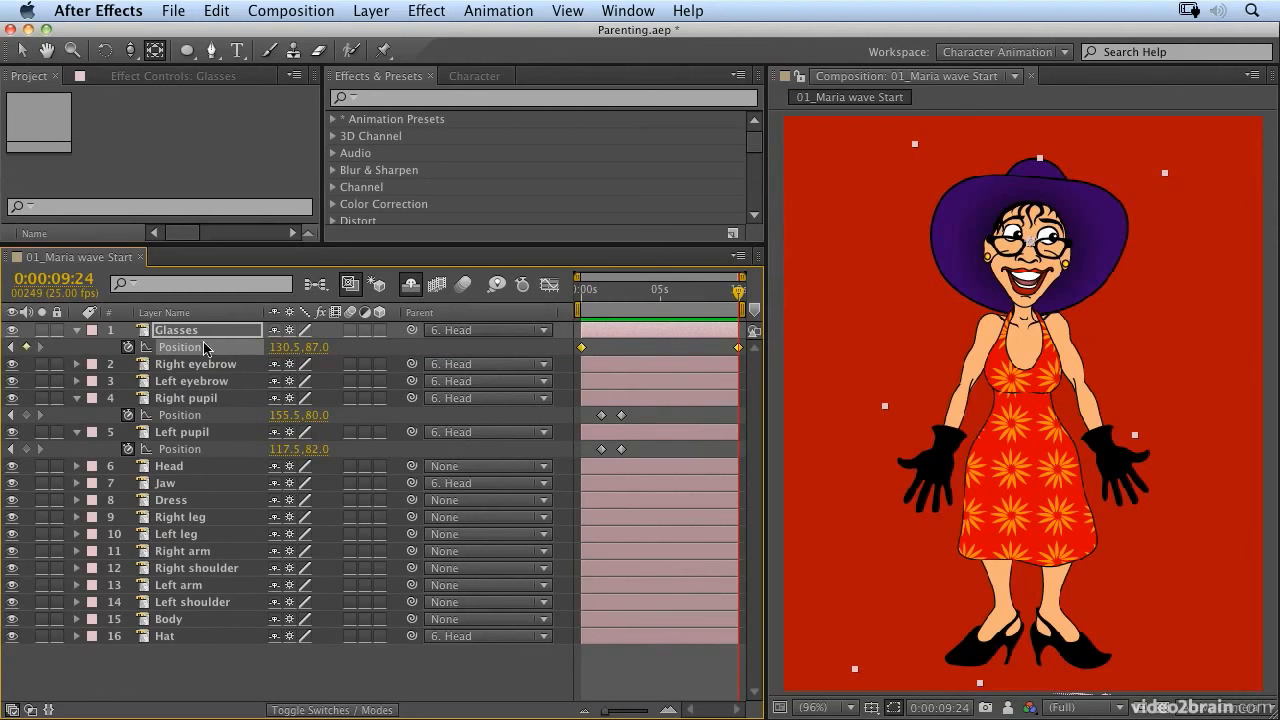
# Step: Apply the Wiggler to the Glasses layer's Position keyframes with a Magnitude of 10, and close the Wiggler
pyautogui.click(628, 11)
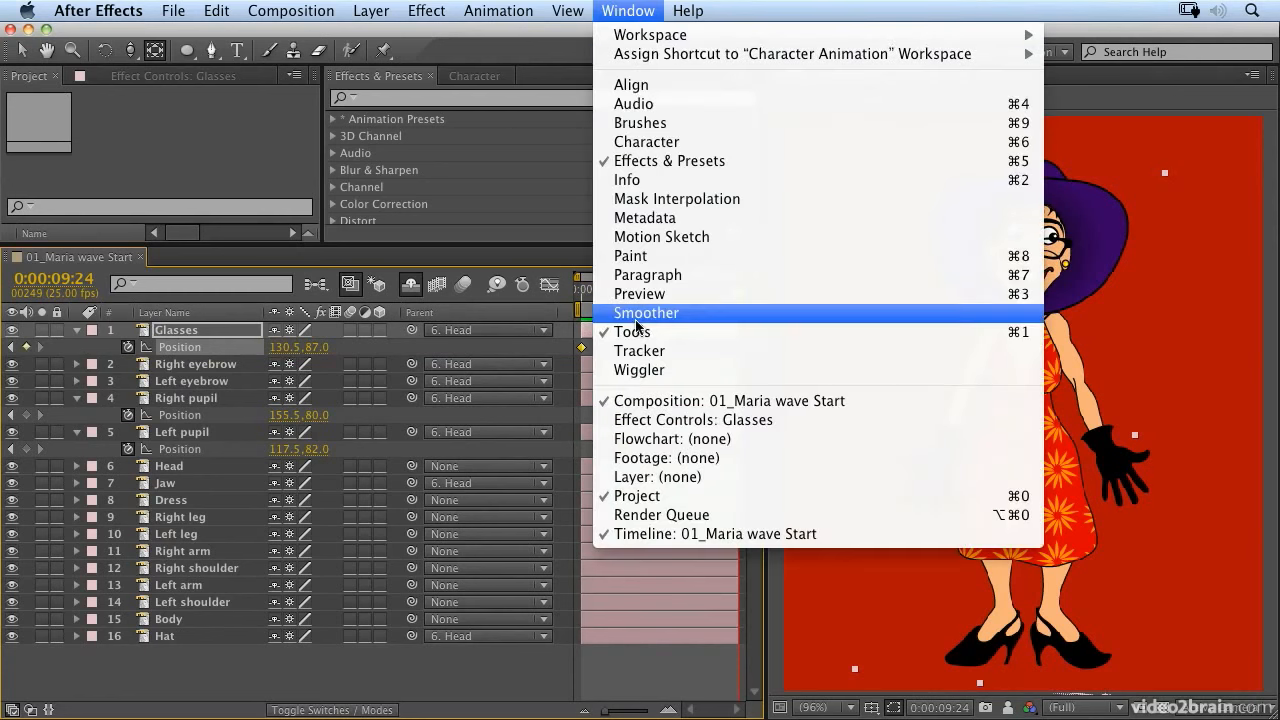
pyautogui.click(637, 369)
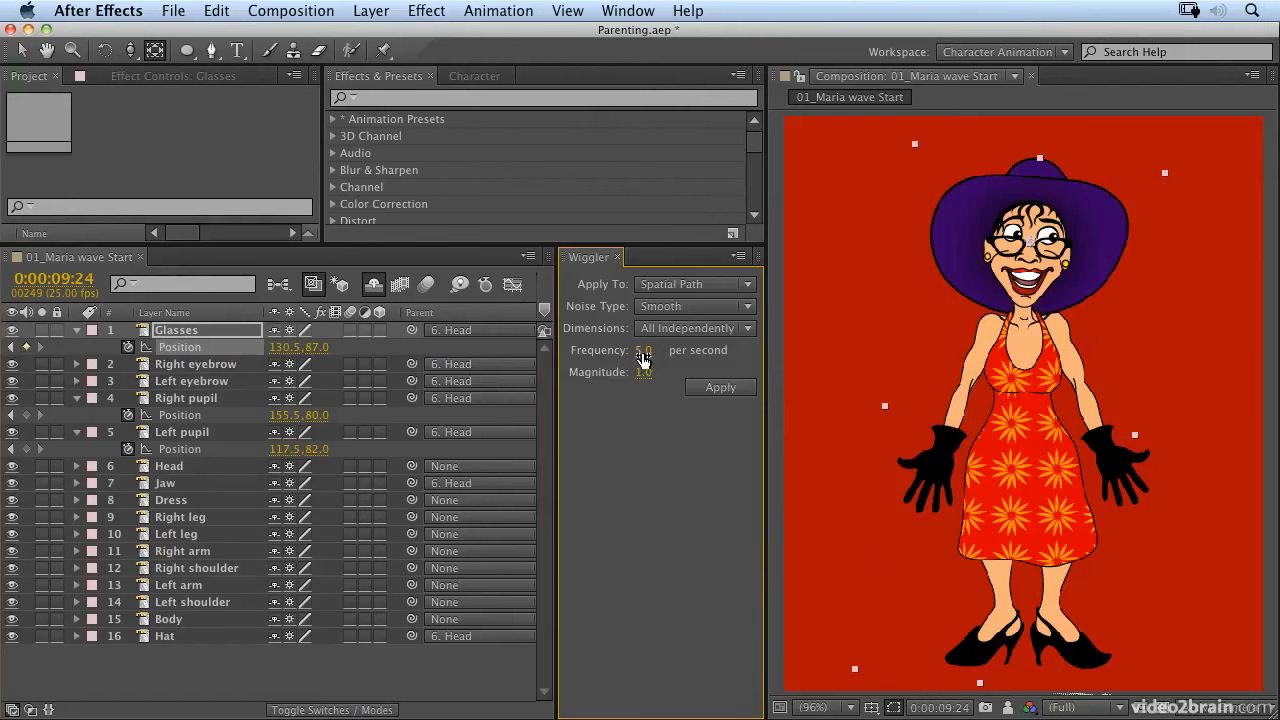
pyautogui.click(643, 372)
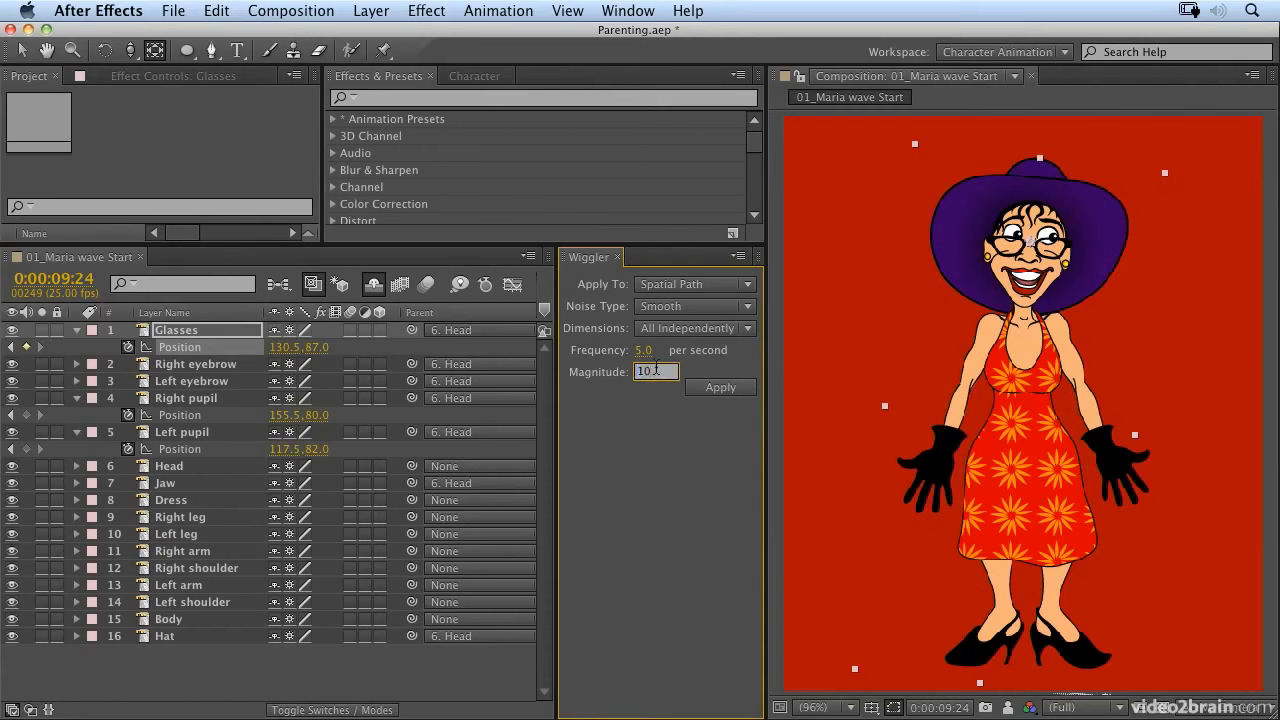
pyautogui.click(721, 390)
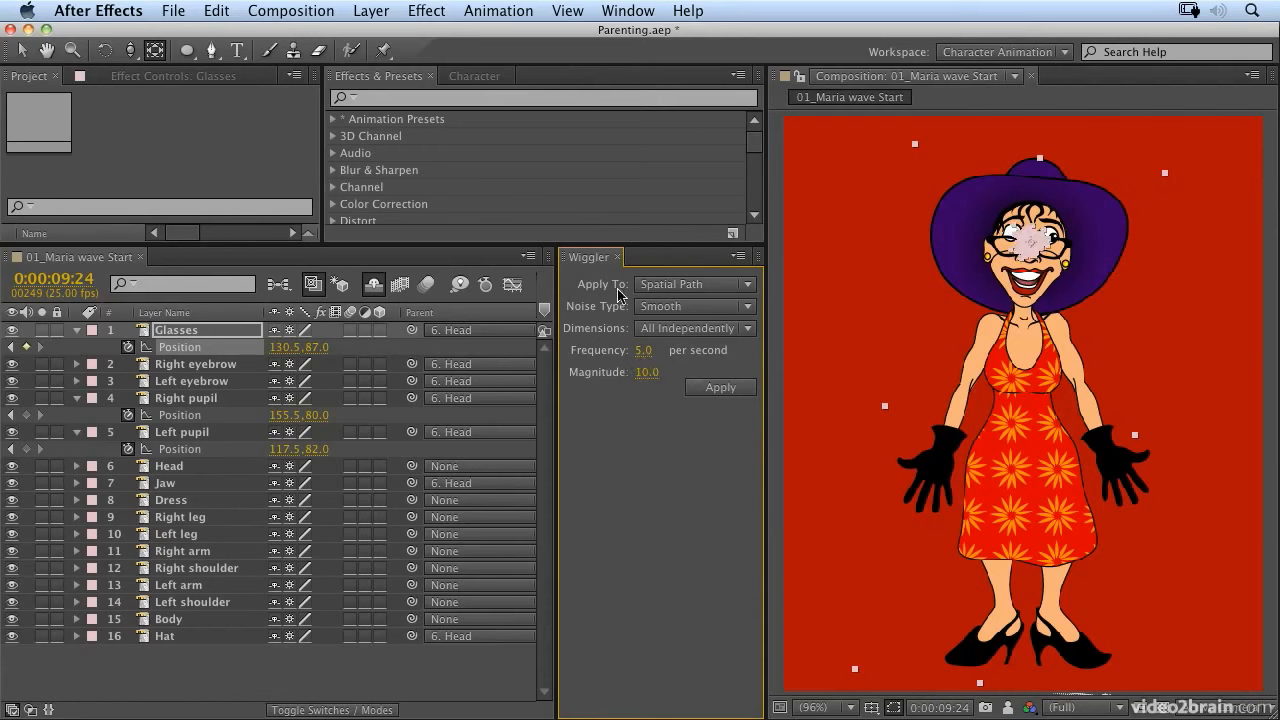
pyautogui.click(619, 259)
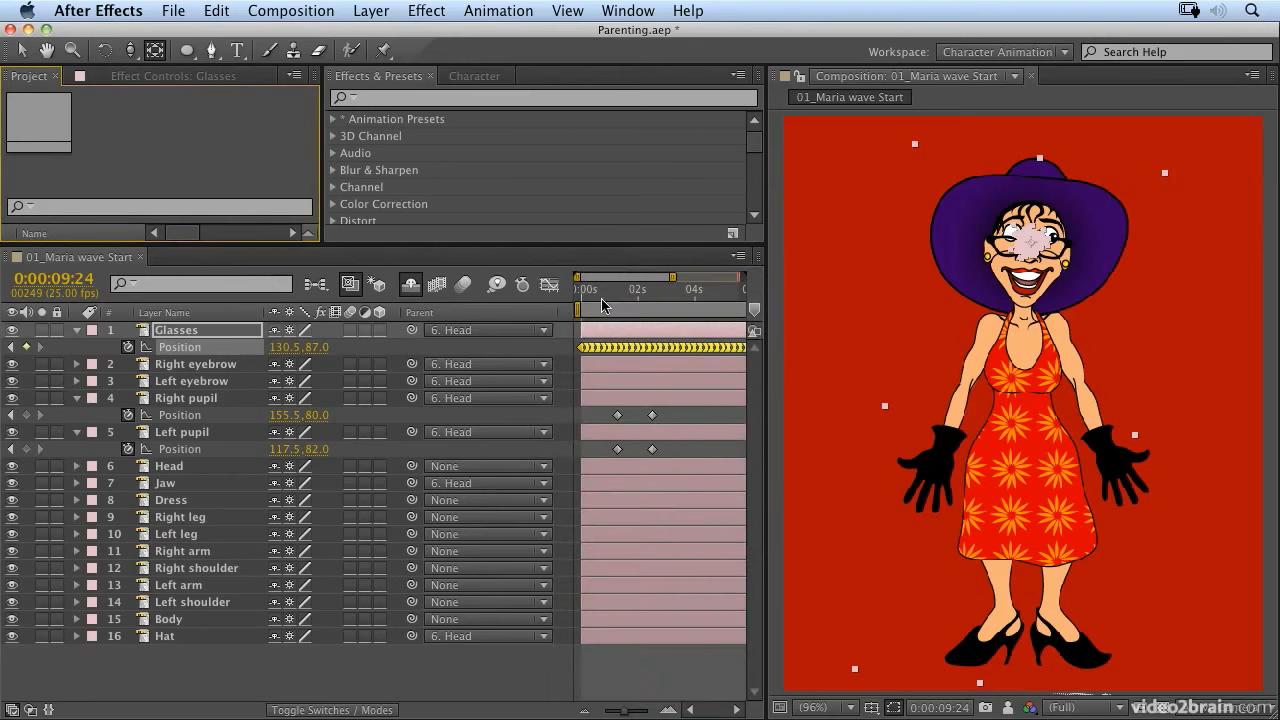
# Step: Preview the wiggling glasses from the start of the composition
pyautogui.press('Home')
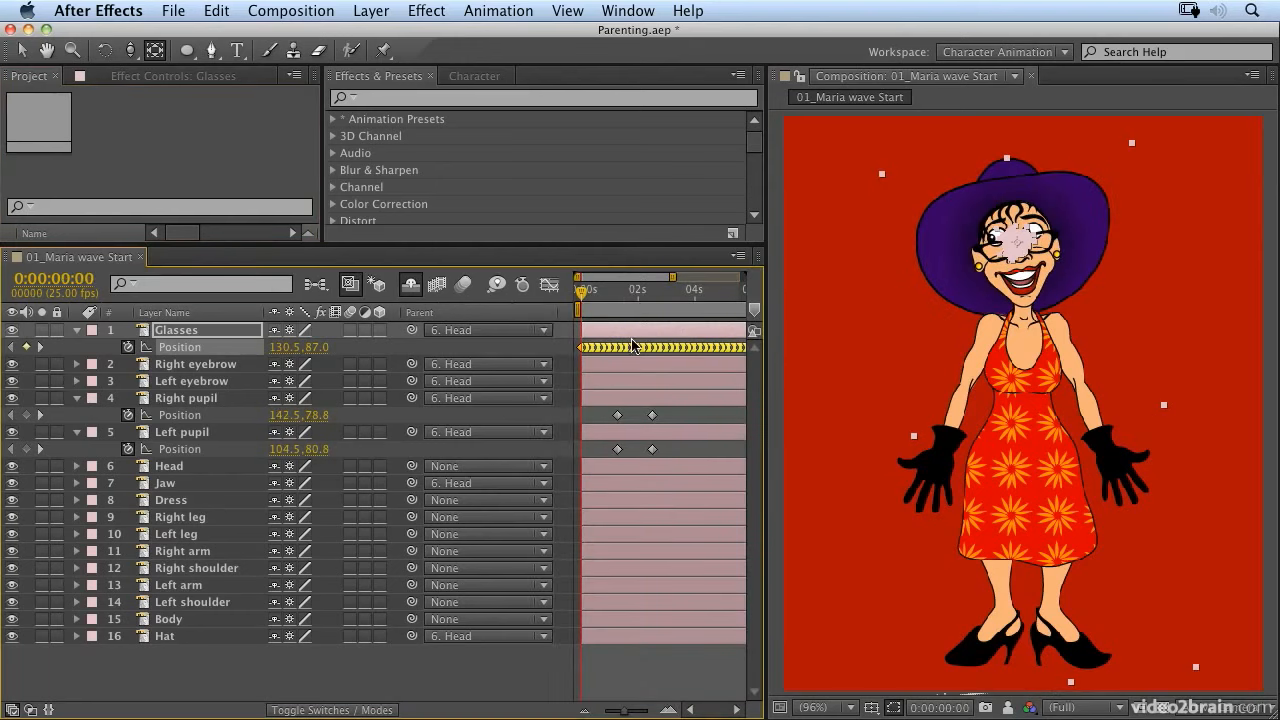
pyautogui.press('space')
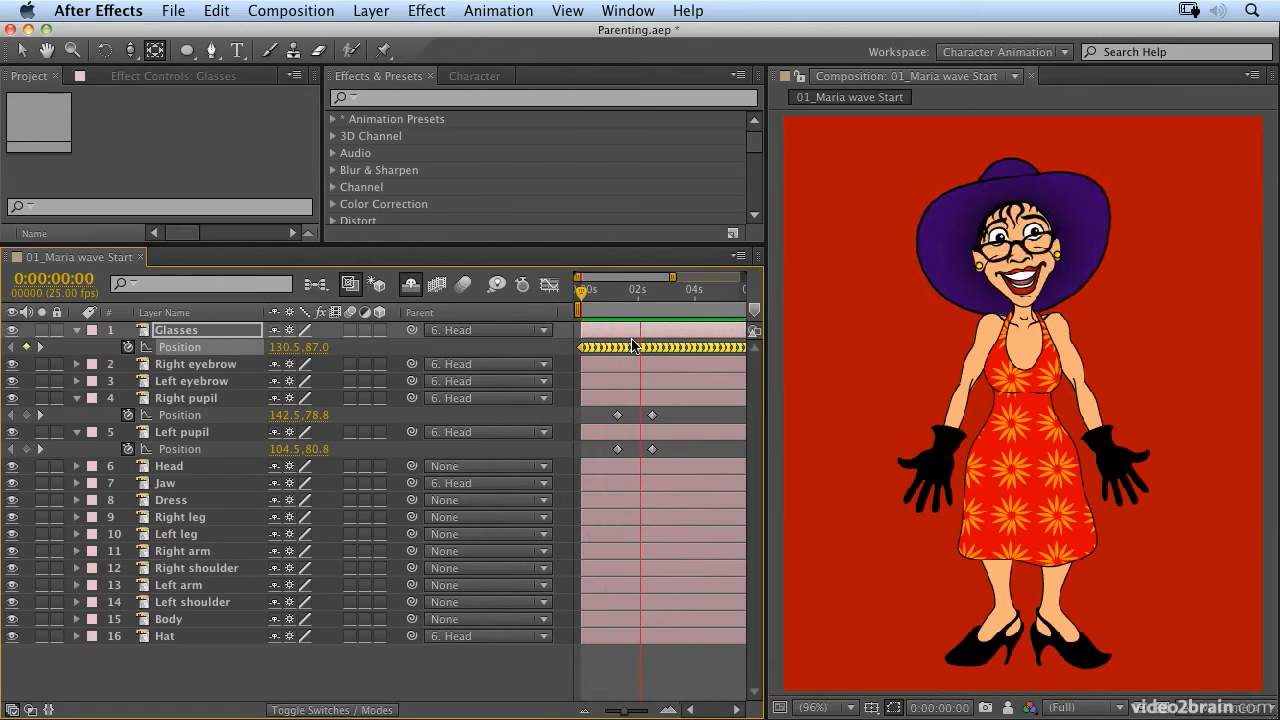
pyautogui.press('space')
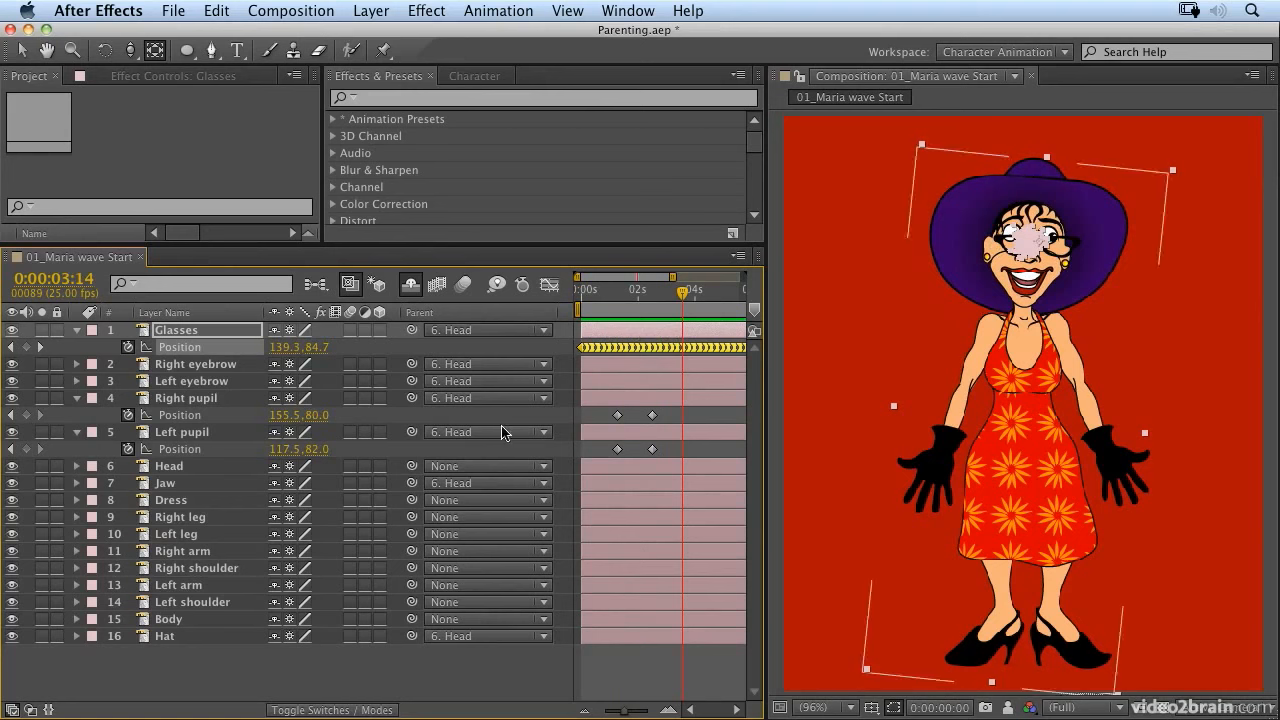
# Step: Parent the Head and Left shoulder layers to Body, and the Left arm layer to Left shoulder
pyautogui.click(172, 467)
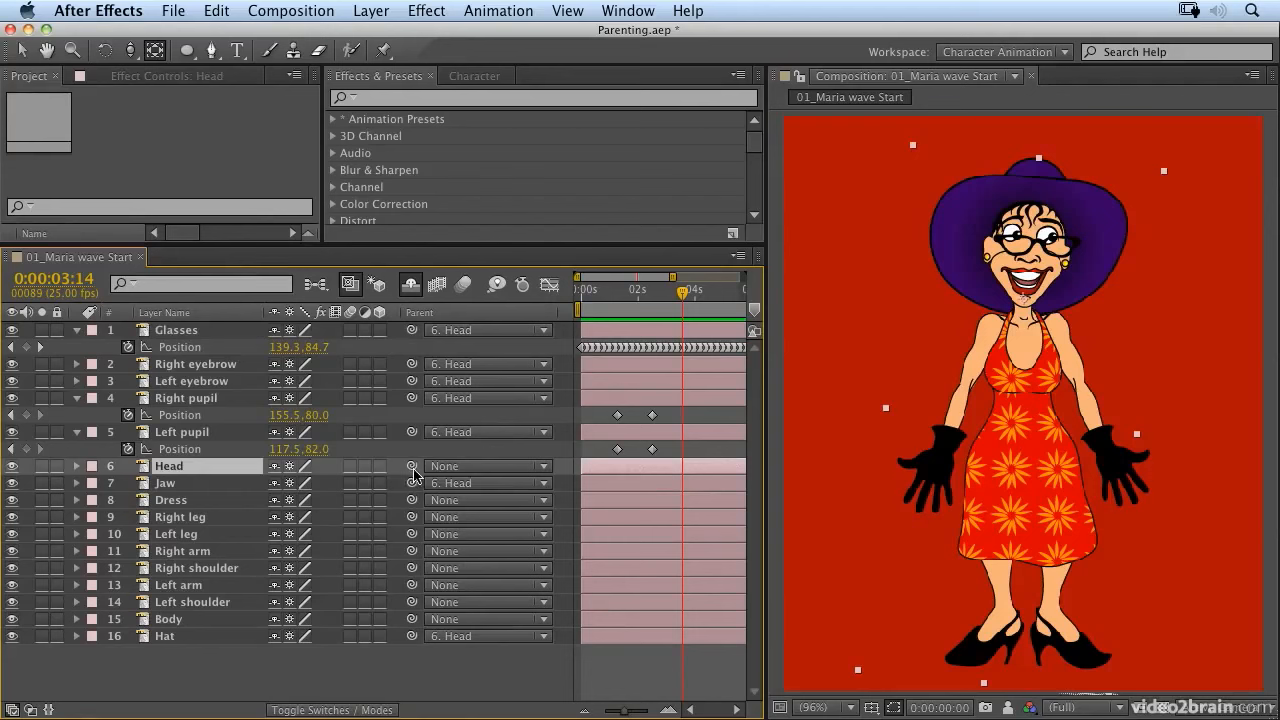
pyautogui.moveTo(410, 468); pyautogui.dragTo(192, 620)
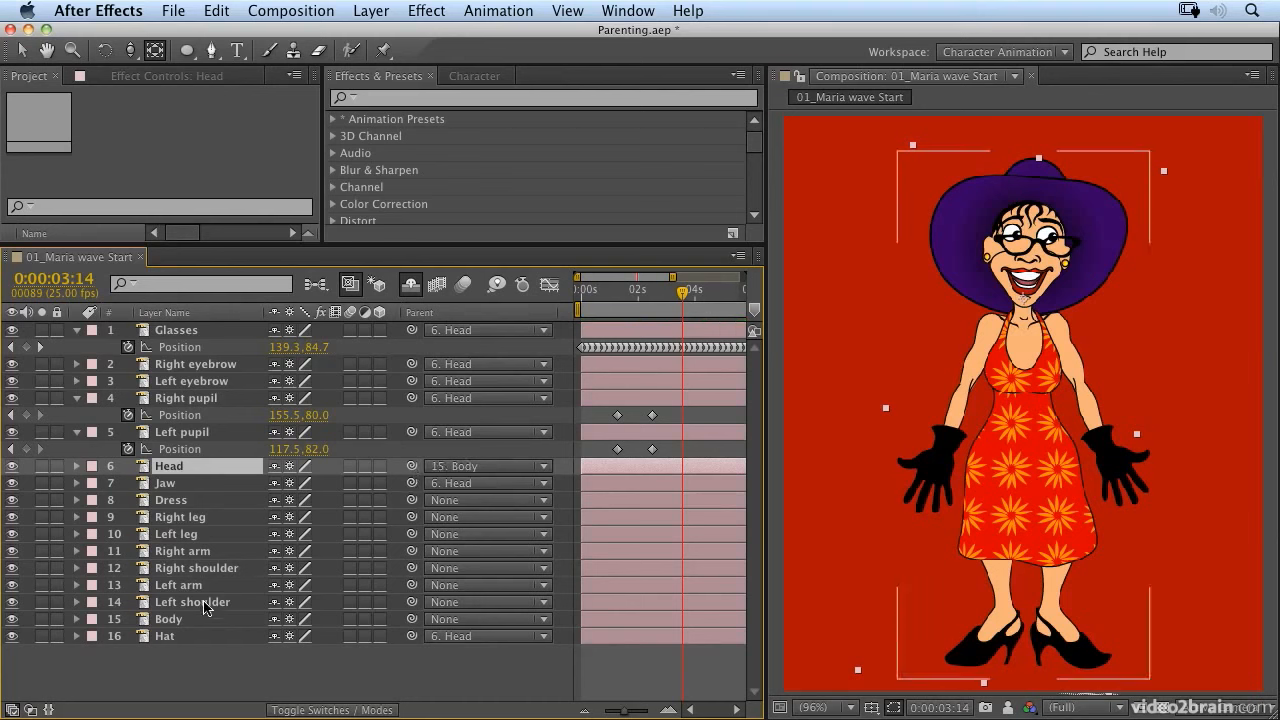
pyautogui.click(192, 602)
pyautogui.moveTo(410, 605); pyautogui.dragTo(200, 620)
pyautogui.click(200, 586)
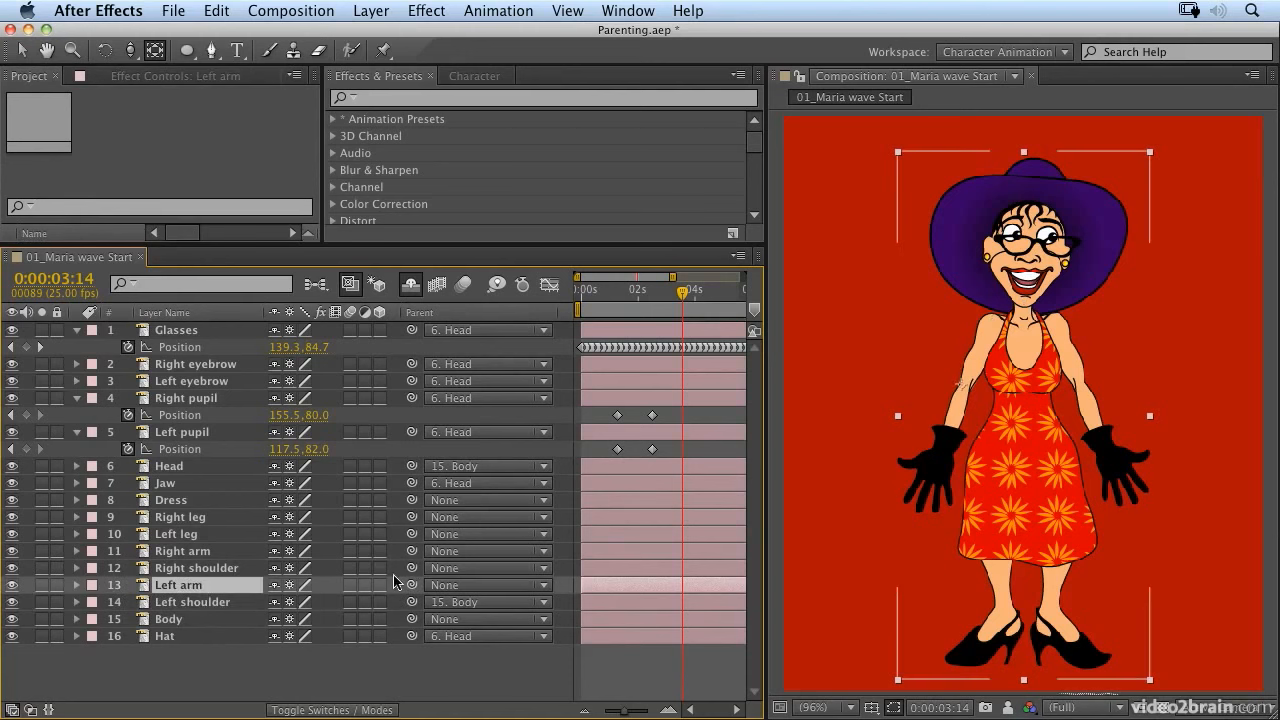
pyautogui.moveTo(411, 585); pyautogui.dragTo(411, 604)
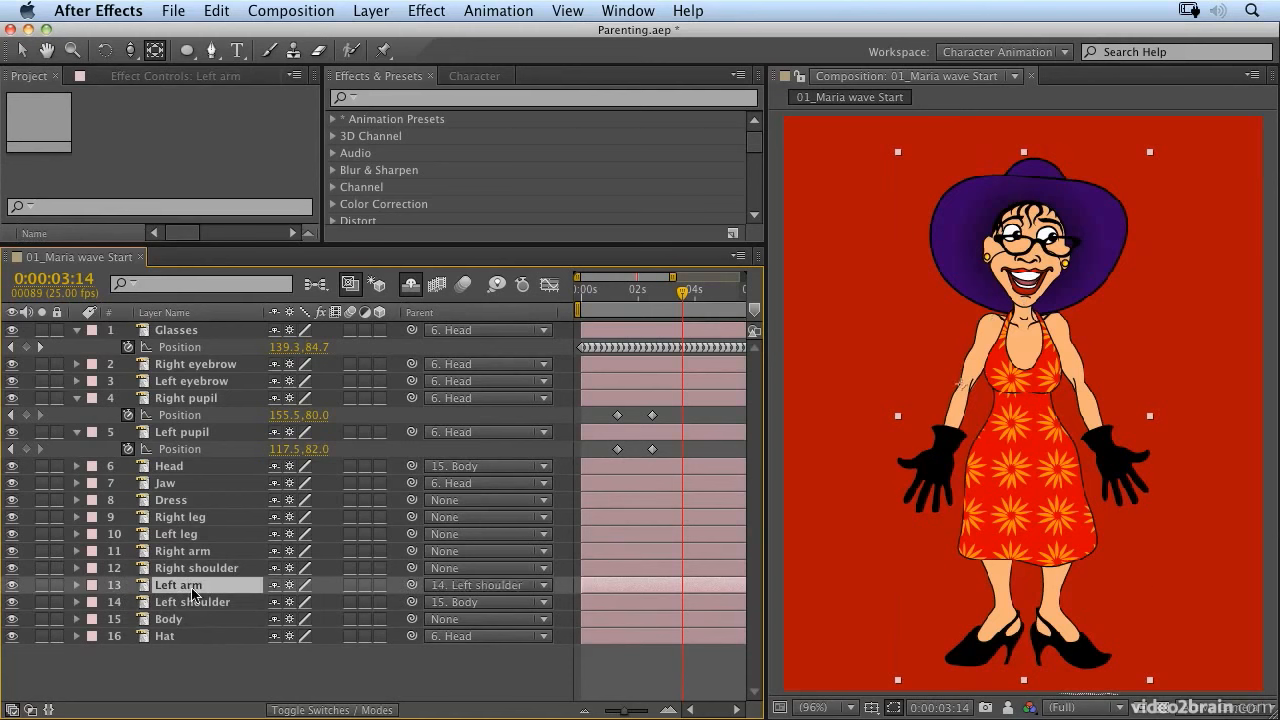
# Step: Try rotating the unparented Right shoulder layer to -70°, and undo the rotation
pyautogui.click(200, 568)
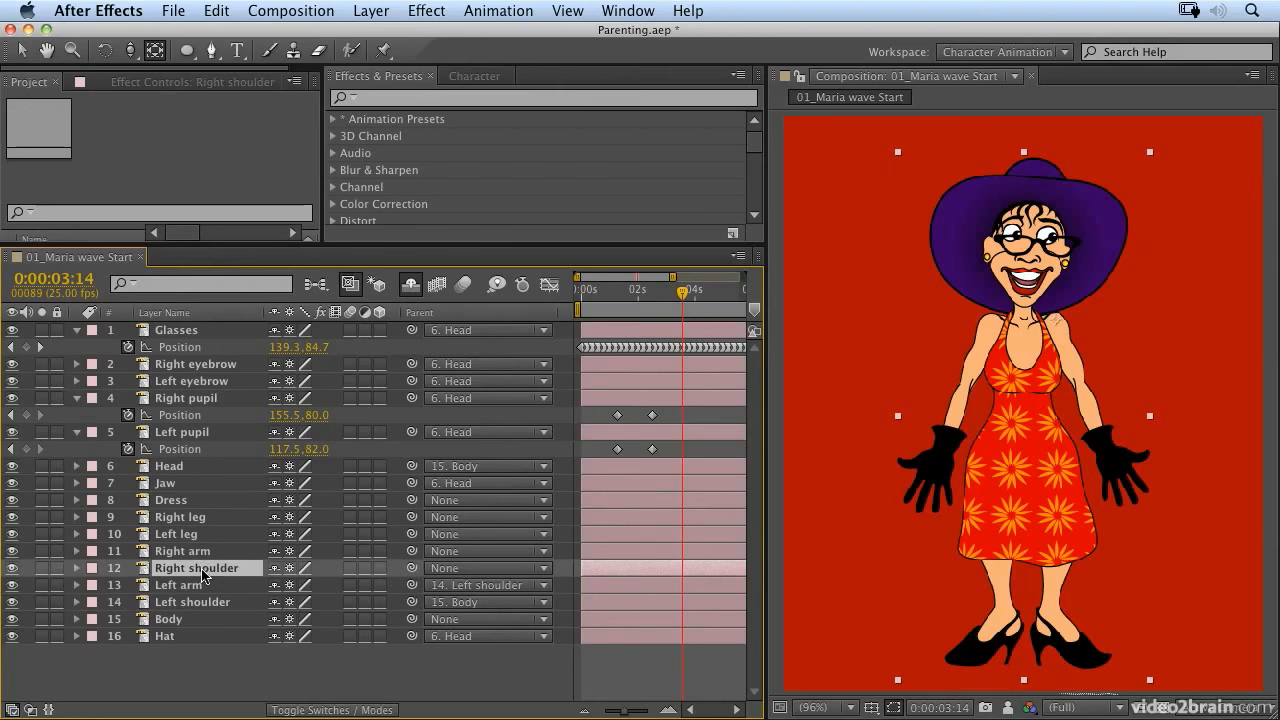
pyautogui.press('r')
pyautogui.moveTo(301, 585); pyautogui.dragTo(227, 585)
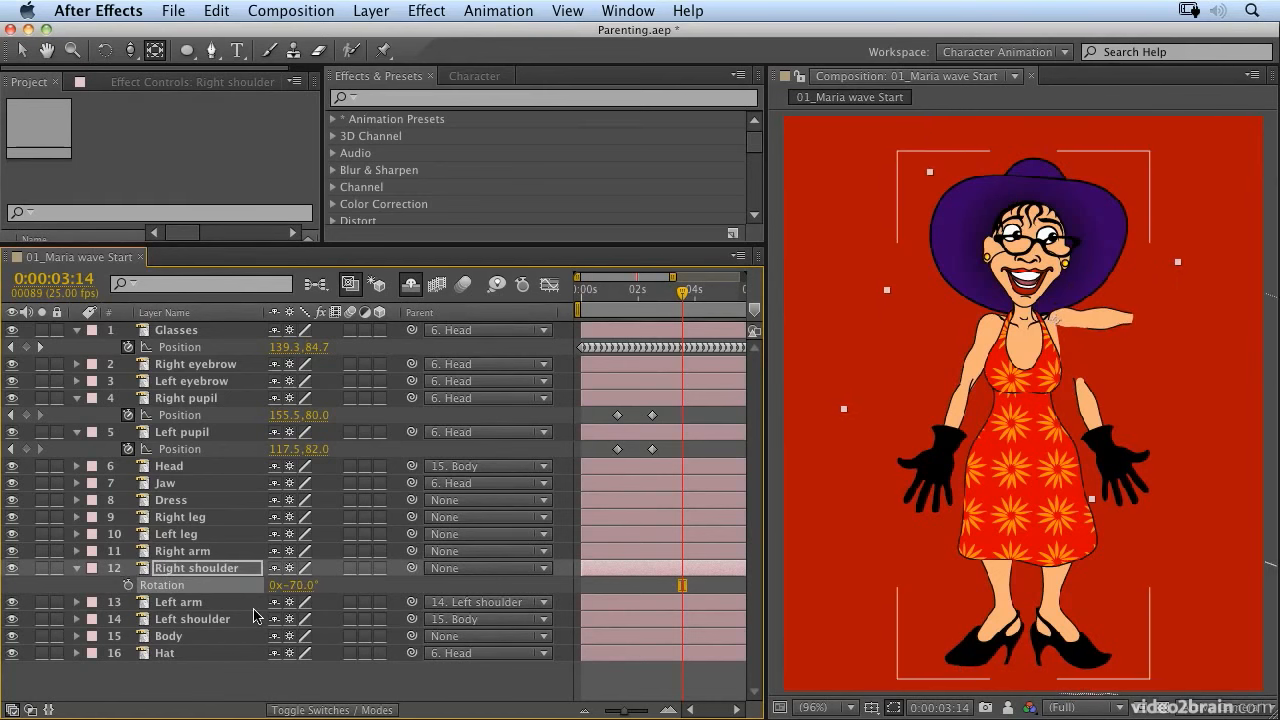
pyautogui.press('super+z')
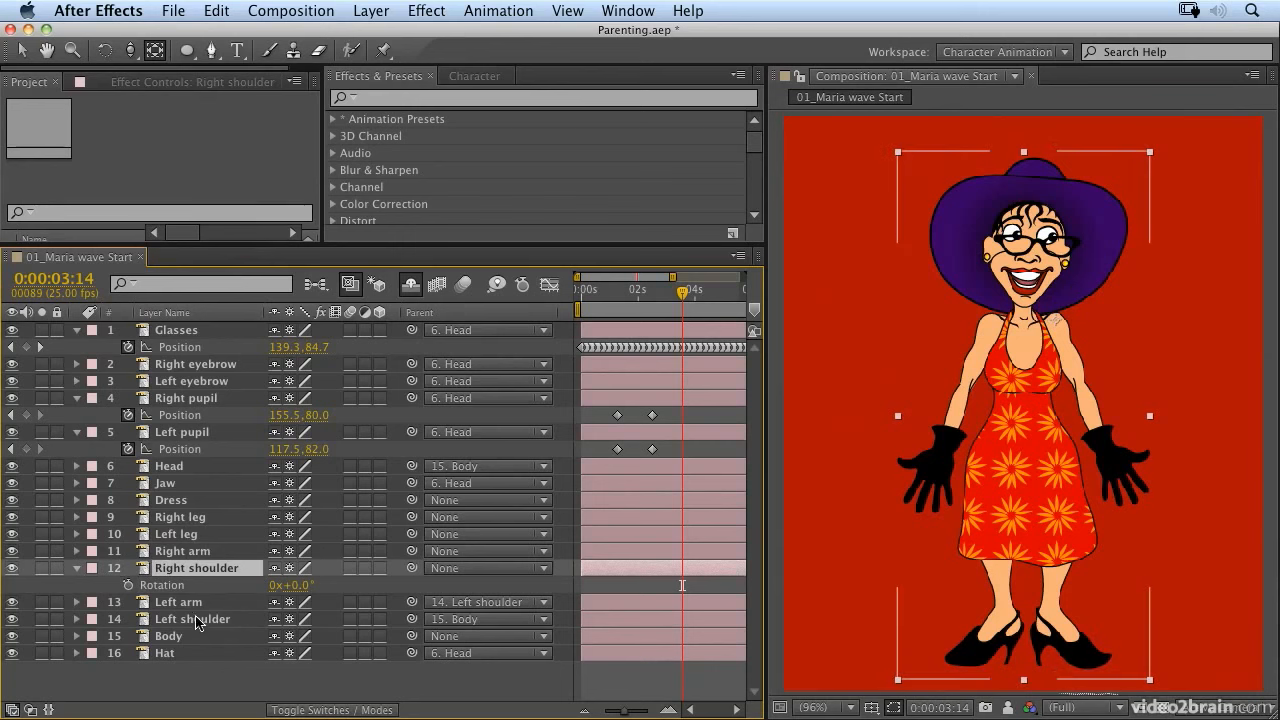
# Step: Parent the Right arm layer to the Right shoulder layer
pyautogui.click(172, 603)
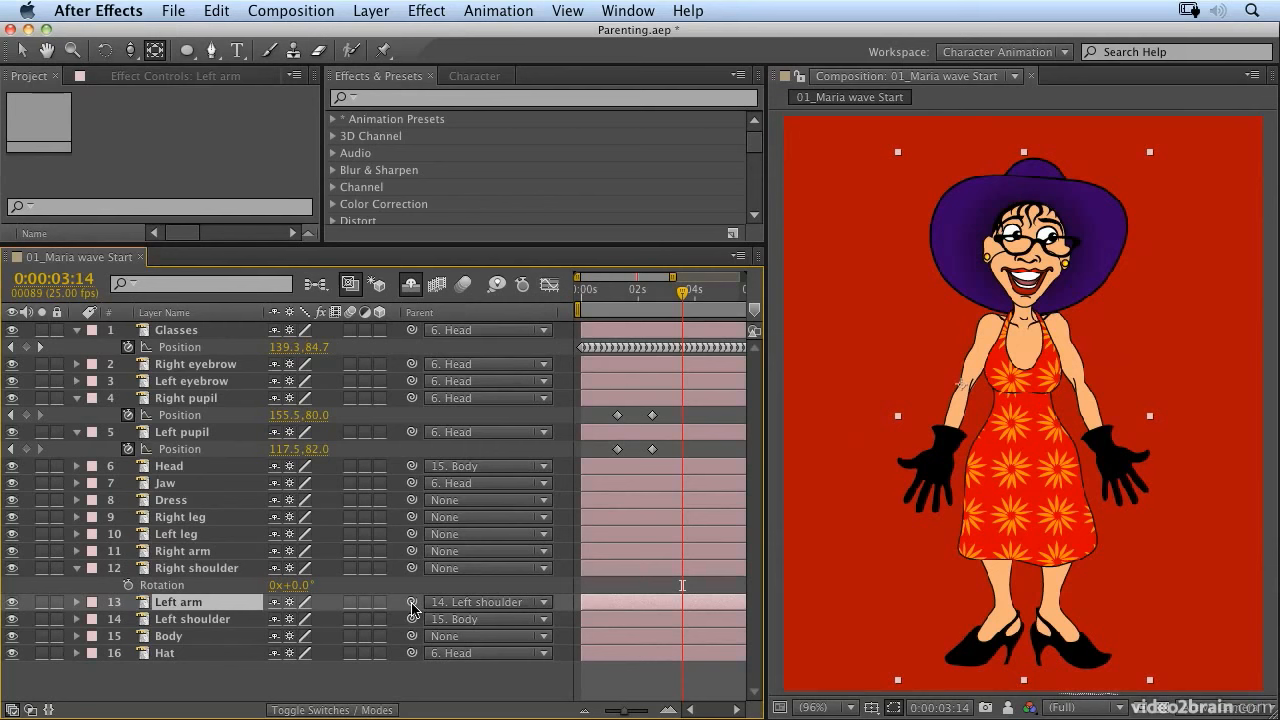
pyautogui.click(186, 551)
pyautogui.moveTo(411, 551); pyautogui.dragTo(195, 568)
# Step: Set the Rotation of Right shoulder to -33° and of Right arm to -80°, and return the current time to 0:00:00:00
pyautogui.moveTo(304, 590); pyautogui.dragTo(260, 580)
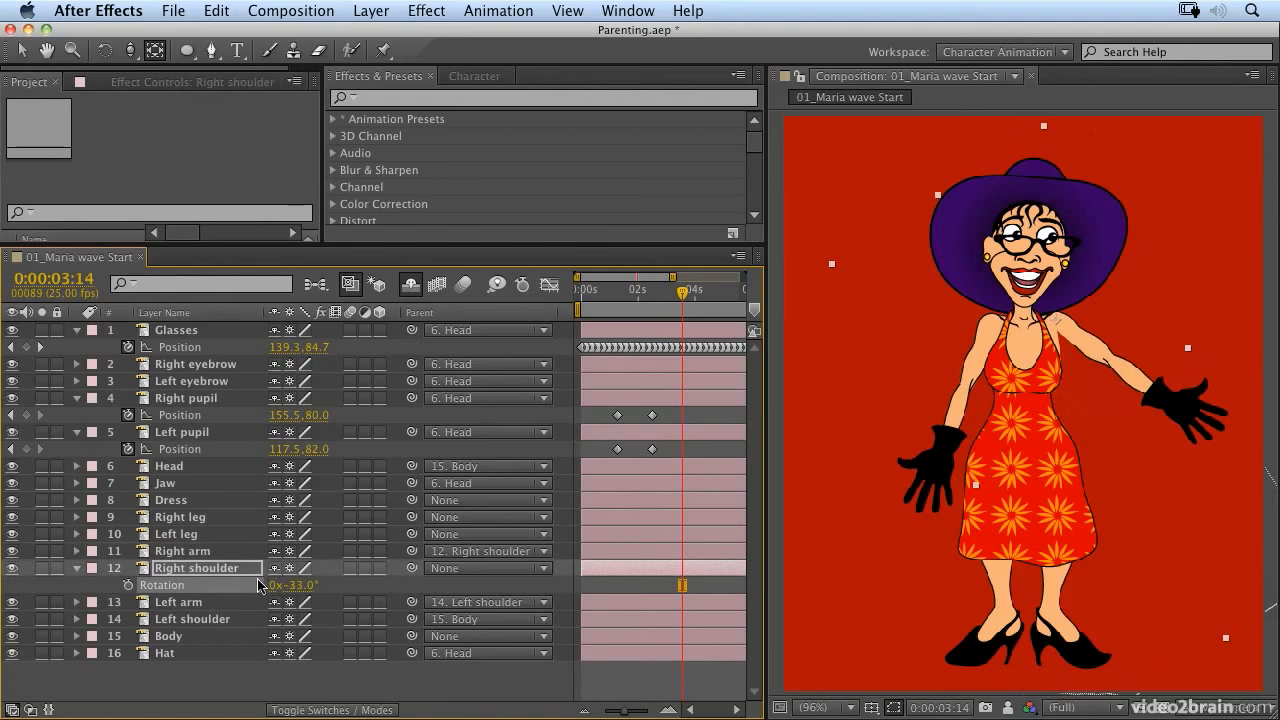
pyautogui.click(178, 553)
pyautogui.press('r')
pyautogui.moveTo(306, 569); pyautogui.dragTo(220, 561)
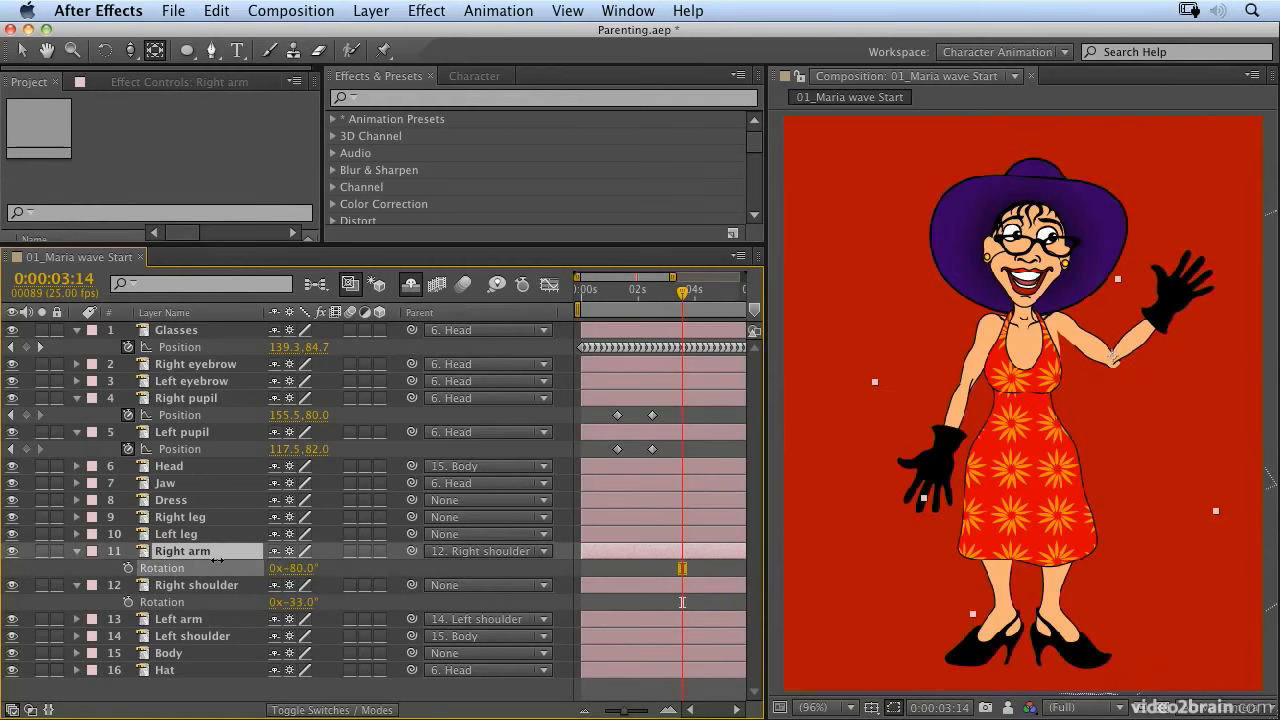
pyautogui.moveTo(650, 298); pyautogui.dragTo(555, 339)
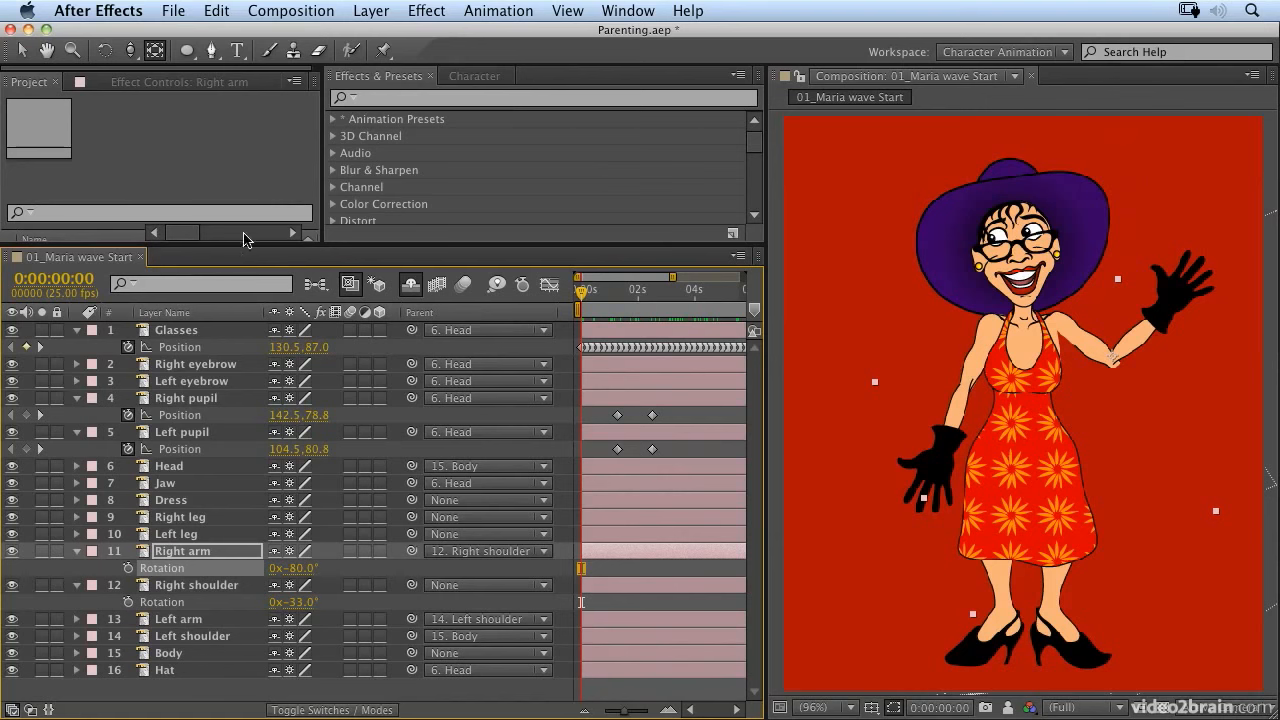
# Step: Open the 02_Maria wave end composition and preview its finished waving animation from the start
pyautogui.moveTo(248, 243); pyautogui.dragTo(237, 409)
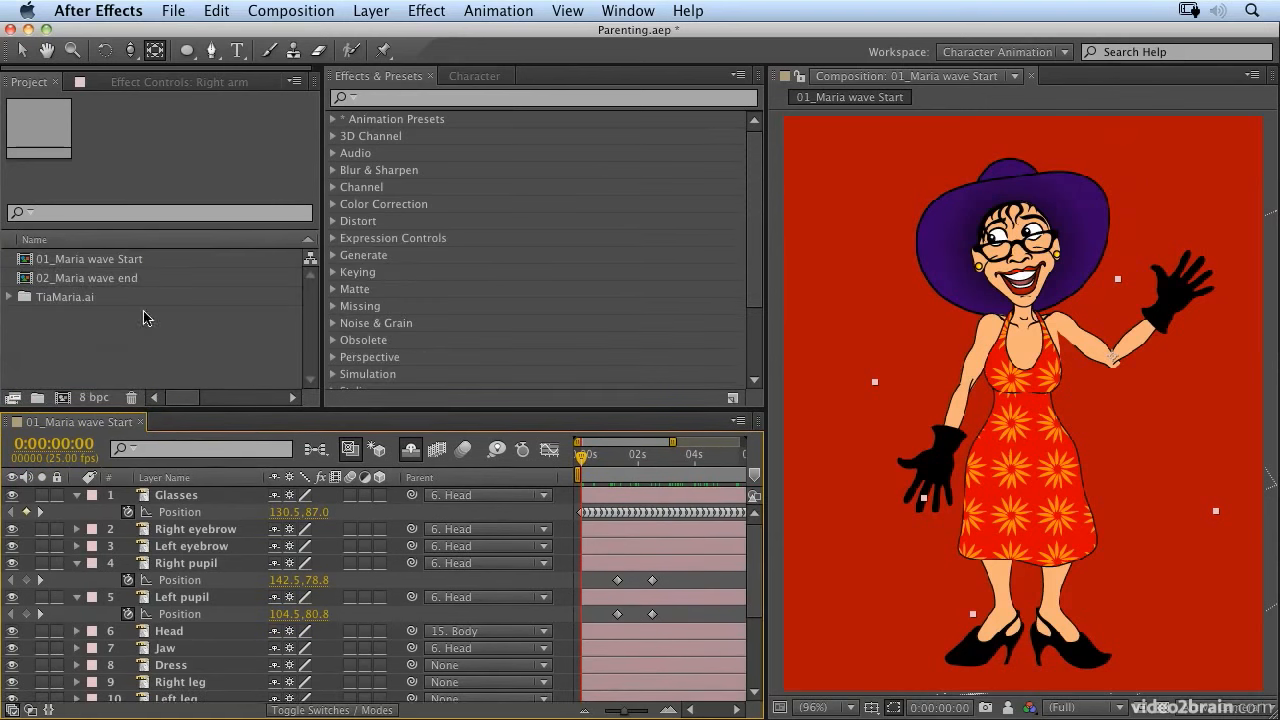
pyautogui.doubleClick(100, 281)
pyautogui.moveTo(582, 458); pyautogui.dragTo(495, 458)
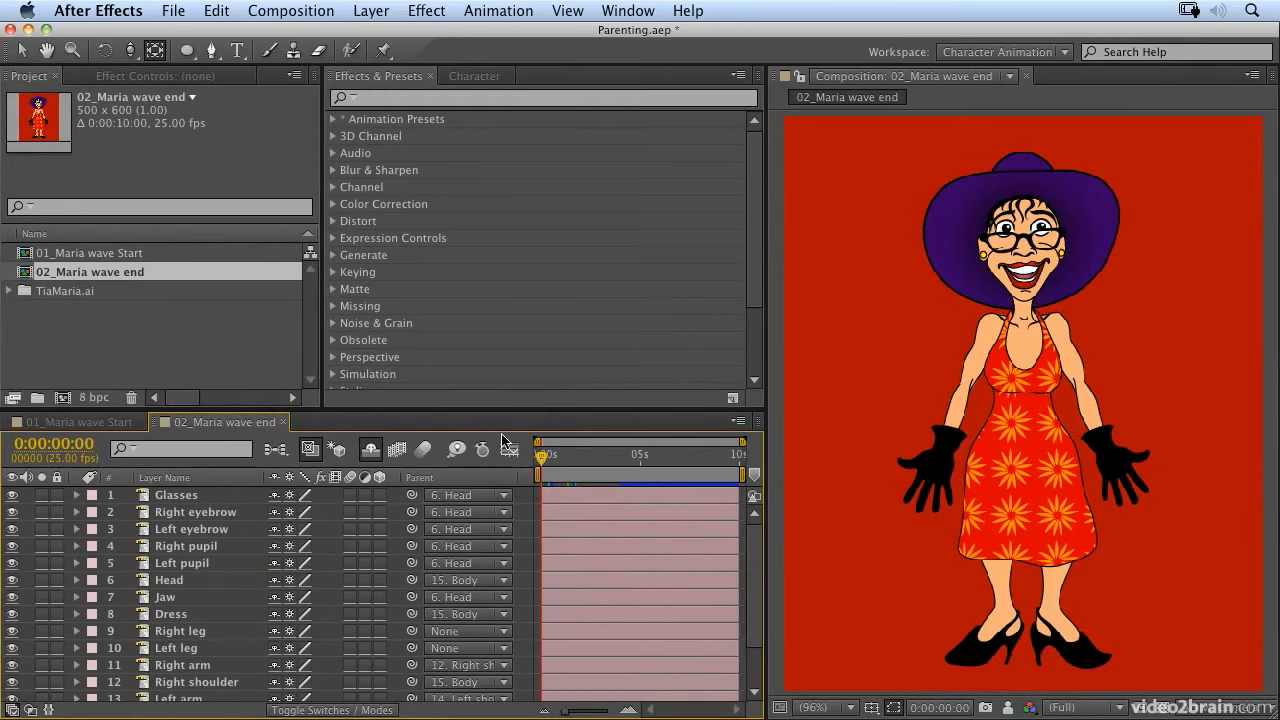
pyautogui.press('space')
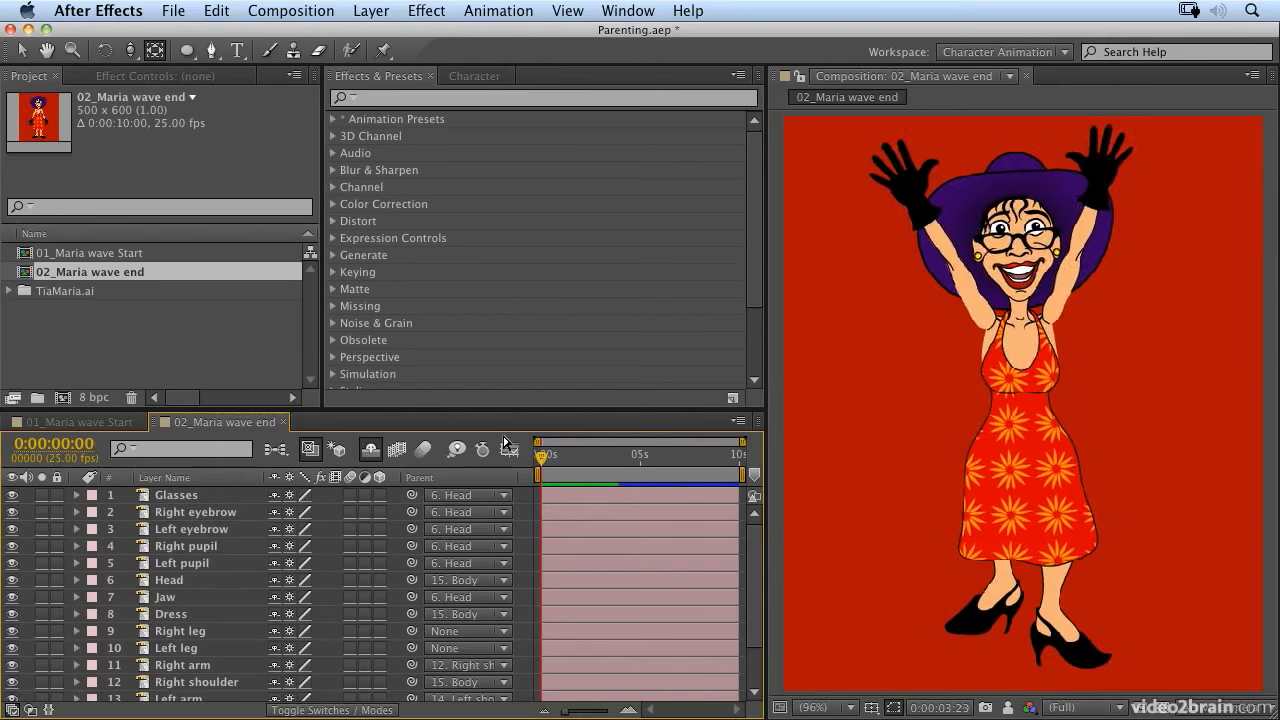
pyautogui.press('space')
pyautogui.press('space')
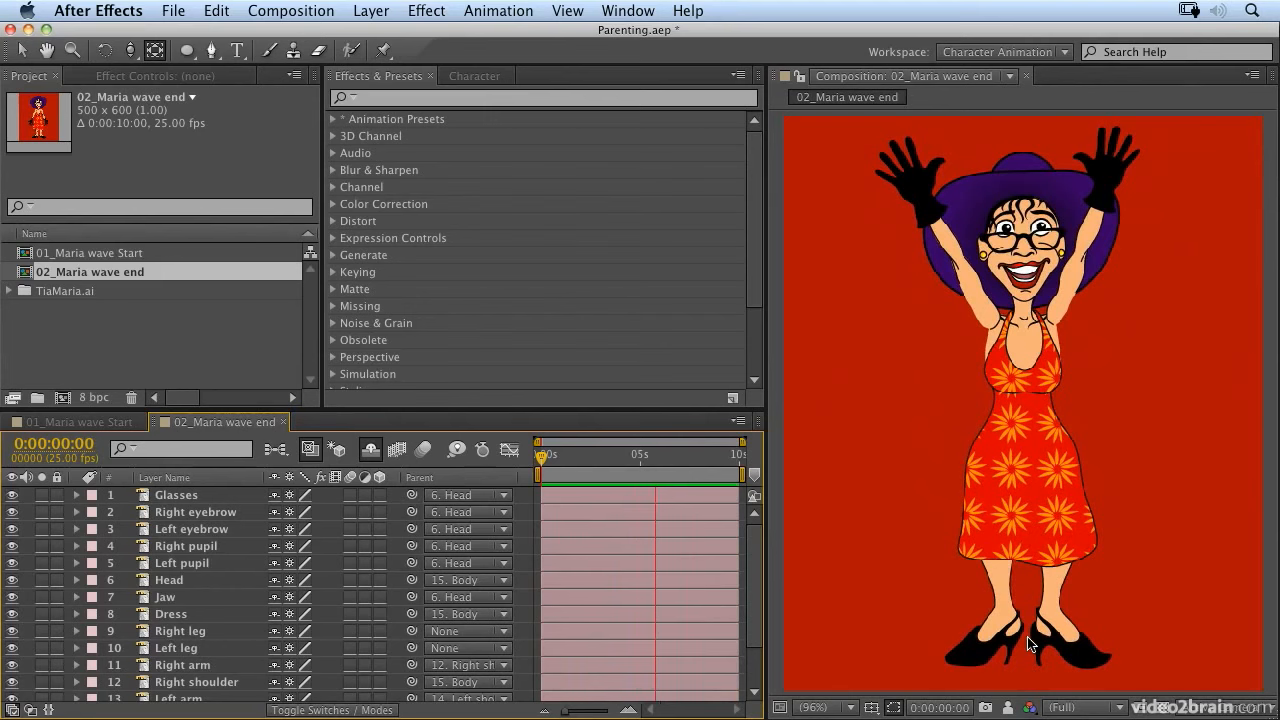
pyautogui.press('space')
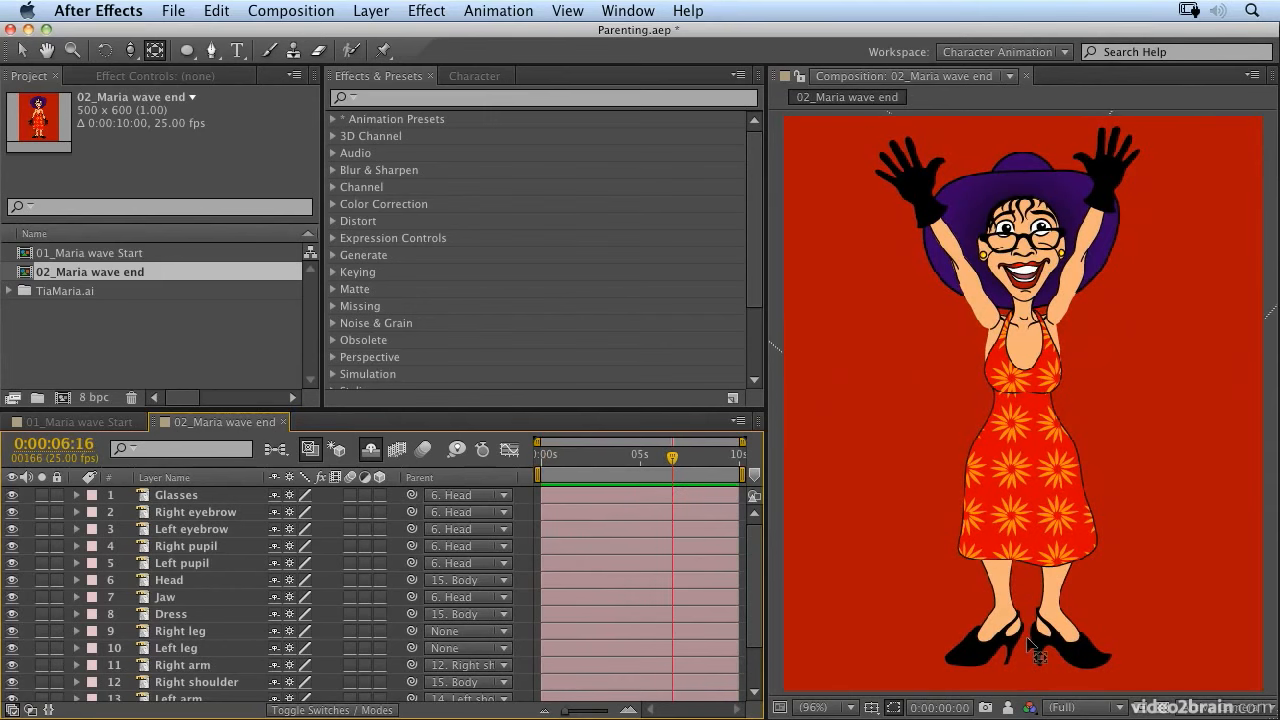